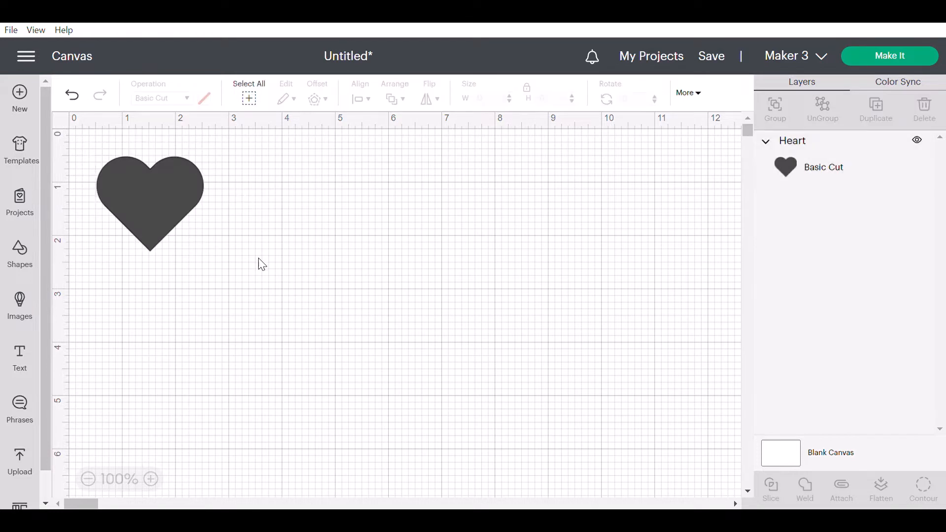
# - Add the yellow letter E with echidna image from the Other Animals subcategory of the Animals image library to the canvas
pyautogui.click(20, 315)
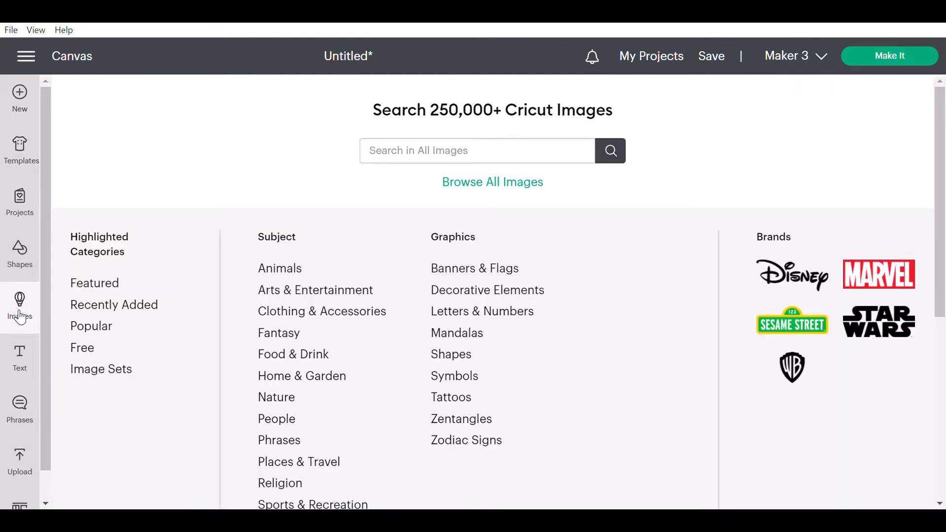
pyautogui.click(264, 267)
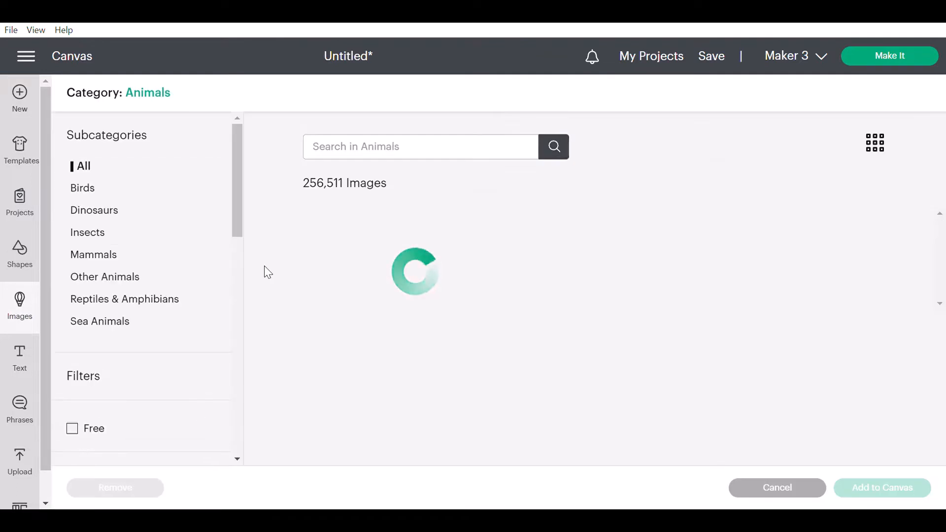
pyautogui.click(107, 279)
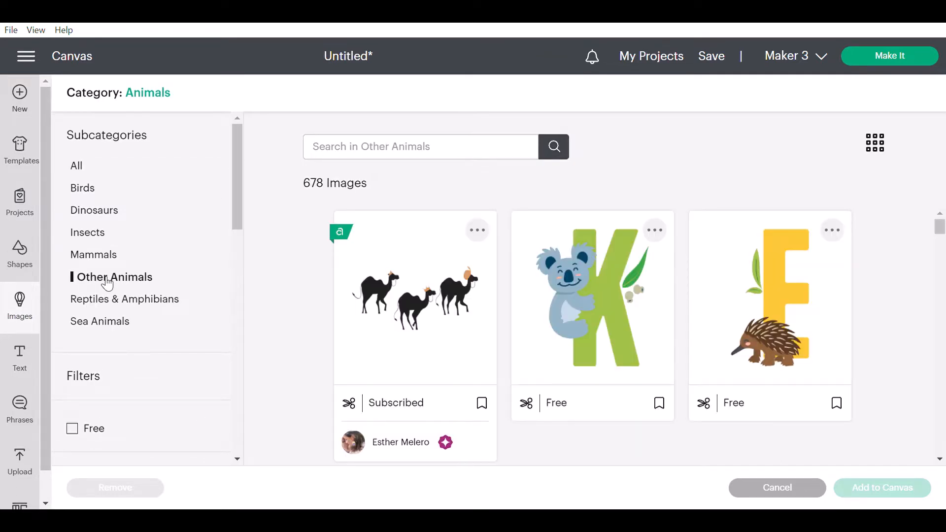
pyautogui.click(756, 307)
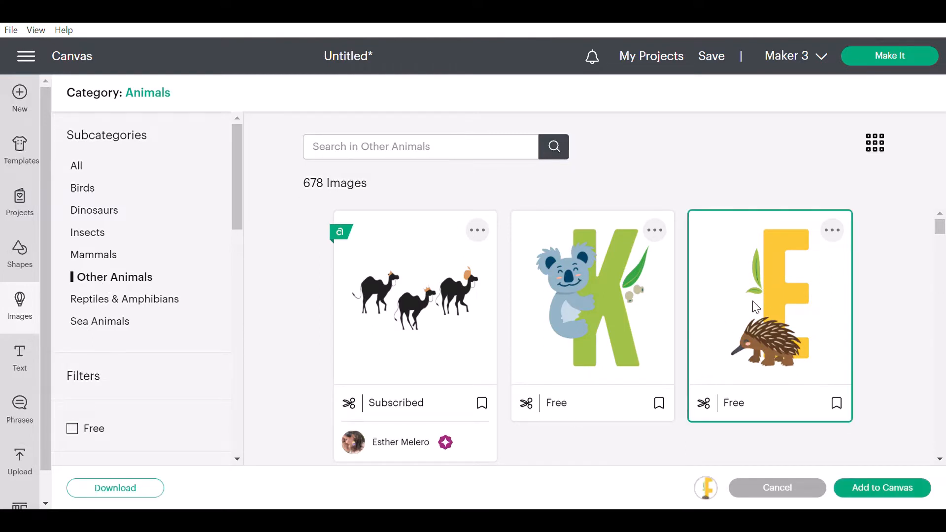
pyautogui.click(877, 483)
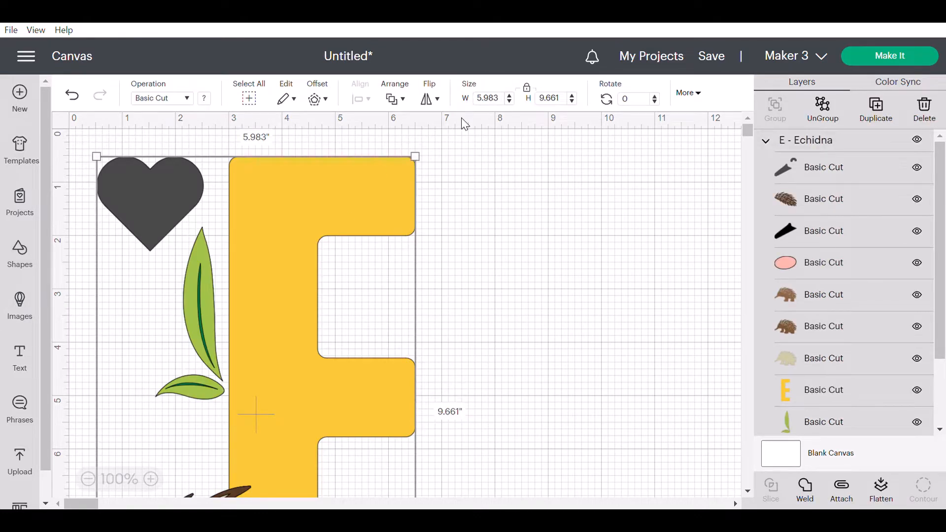
# - Move the echidna letter E image off the heart into the open area of the canvas
pyautogui.click(88, 479)
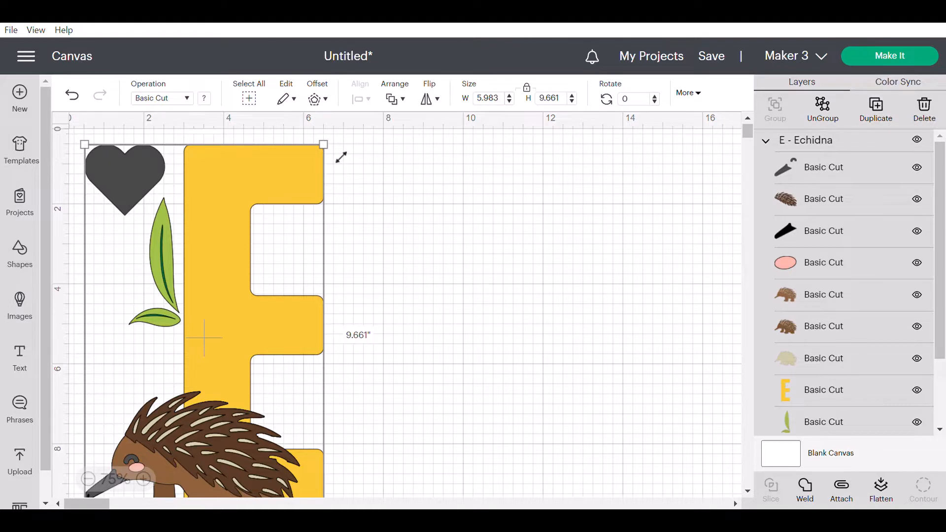
pyautogui.moveTo(259, 165); pyautogui.dragTo(411, 170)
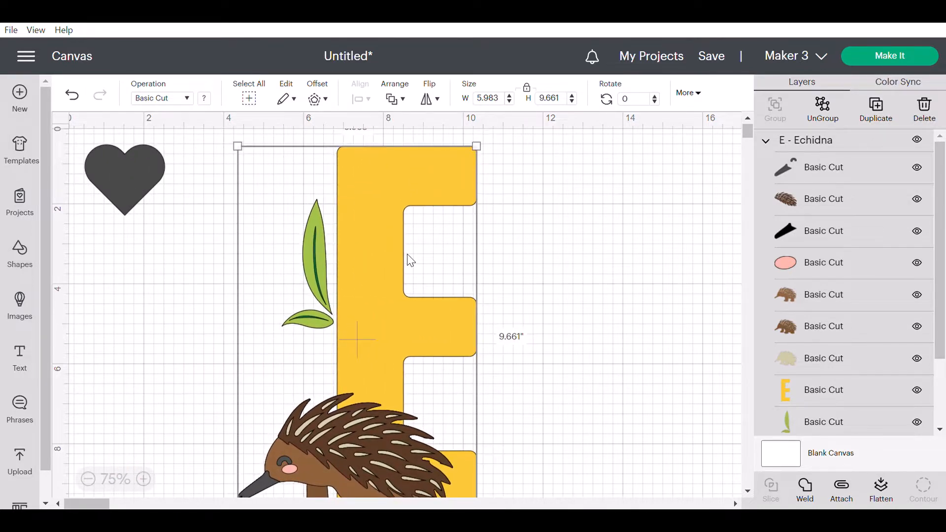
pyautogui.click(87, 478)
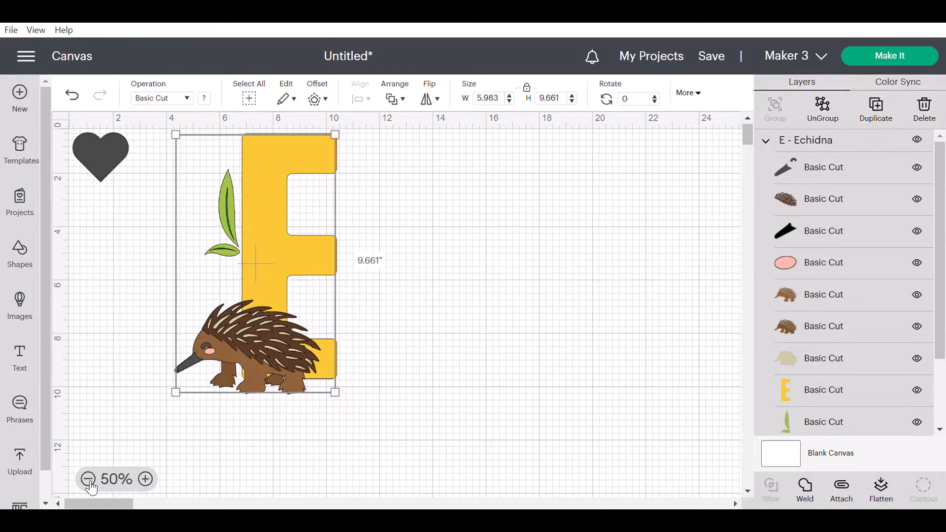
pyautogui.moveTo(264, 267); pyautogui.dragTo(332, 297)
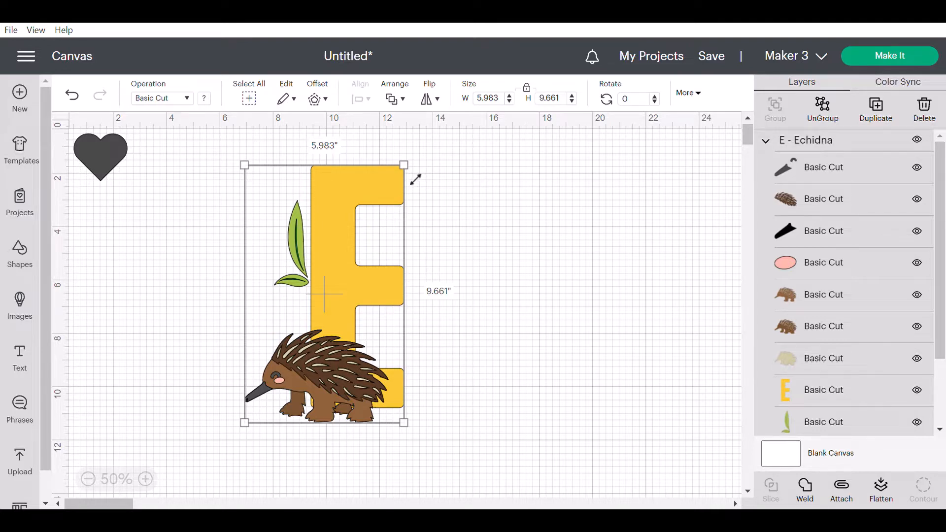
# - Scale the echidna image proportionally from its corners to about 6.84 by 11.05 inches, and set its width to 7 inches
pyautogui.moveTo(415, 180)
pyautogui.mouseDown()
pyautogui.moveTo(439, 170)
pyautogui.moveTo(352, 238)
pyautogui.moveTo(429, 181)
pyautogui.mouseUp()
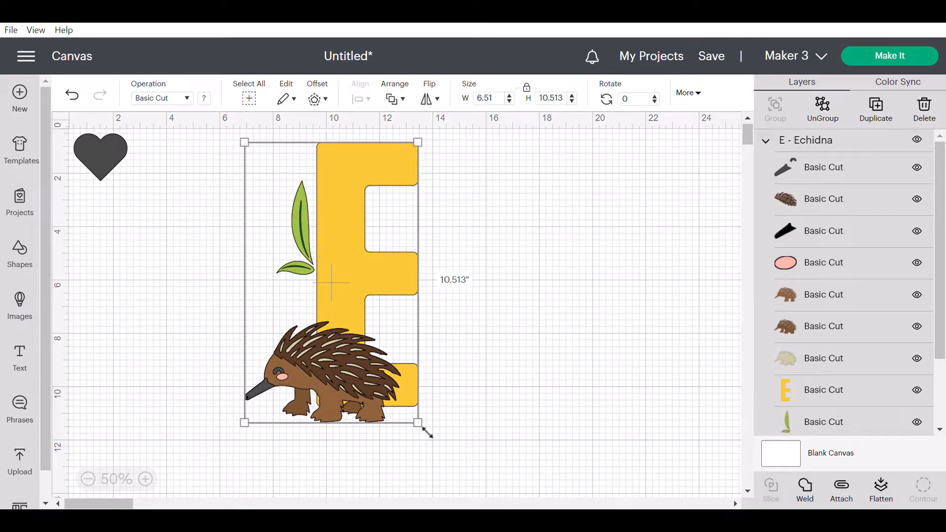
pyautogui.moveTo(427, 433)
pyautogui.mouseDown()
pyautogui.moveTo(461, 456)
pyautogui.moveTo(394, 387)
pyautogui.moveTo(457, 451)
pyautogui.moveTo(398, 391)
pyautogui.moveTo(436, 427)
pyautogui.moveTo(429, 424)
pyautogui.mouseUp()
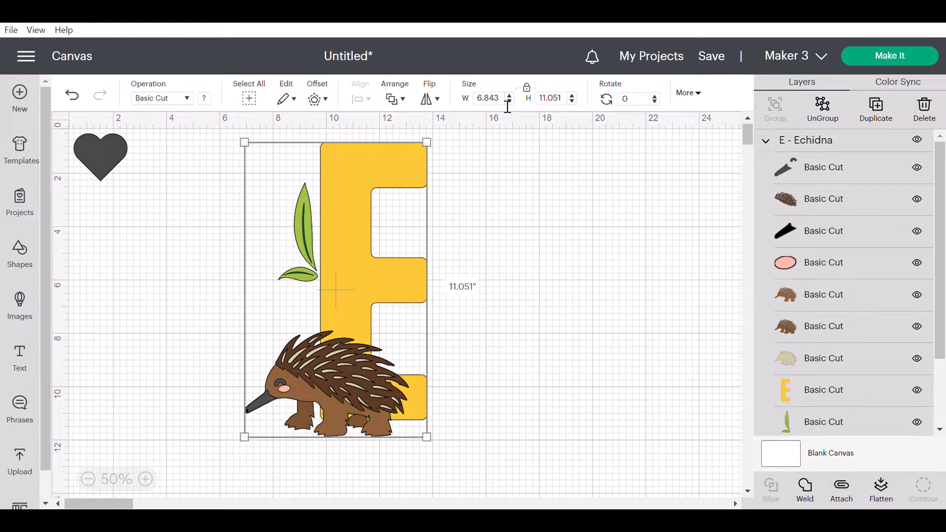
pyautogui.click(487, 99)
pyautogui.write('7')
pyautogui.press('Return')
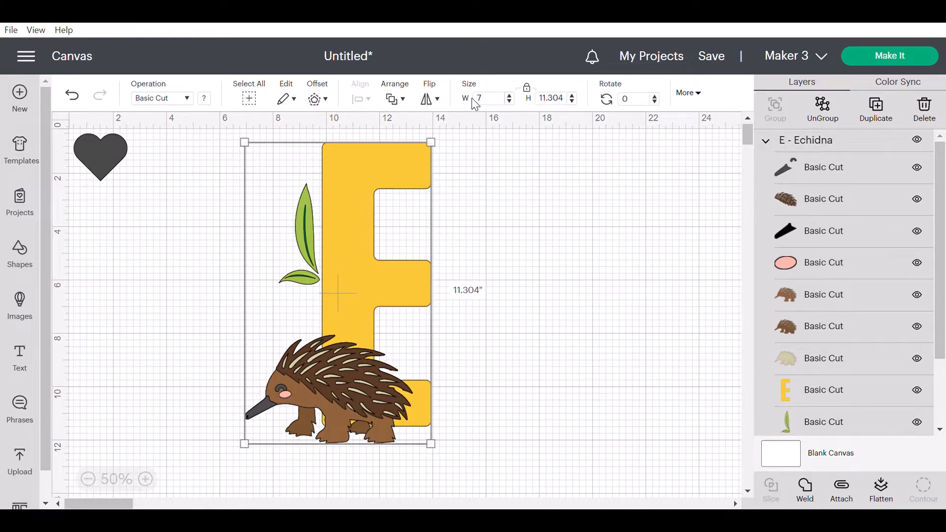
# - Set the echidna image's width to 12 inches with proportions locked and inspect the enlarged image from top to bottom
pyautogui.click(480, 101)
pyautogui.write('12')
pyautogui.press('Return')
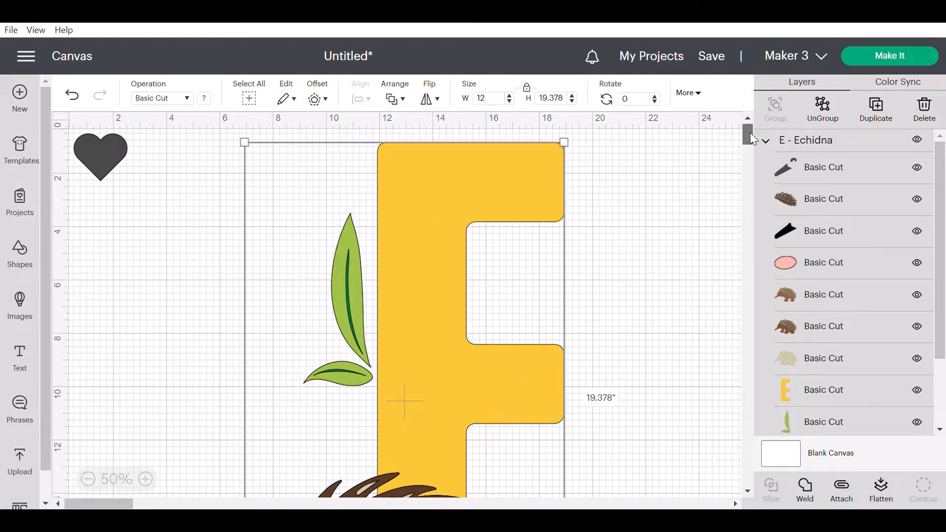
pyautogui.moveTo(748, 133)
pyautogui.mouseDown()
pyautogui.moveTo(751, 149)
pyautogui.moveTo(750, 138)
pyautogui.mouseUp()
pyautogui.scroll(-3, 749, 142)
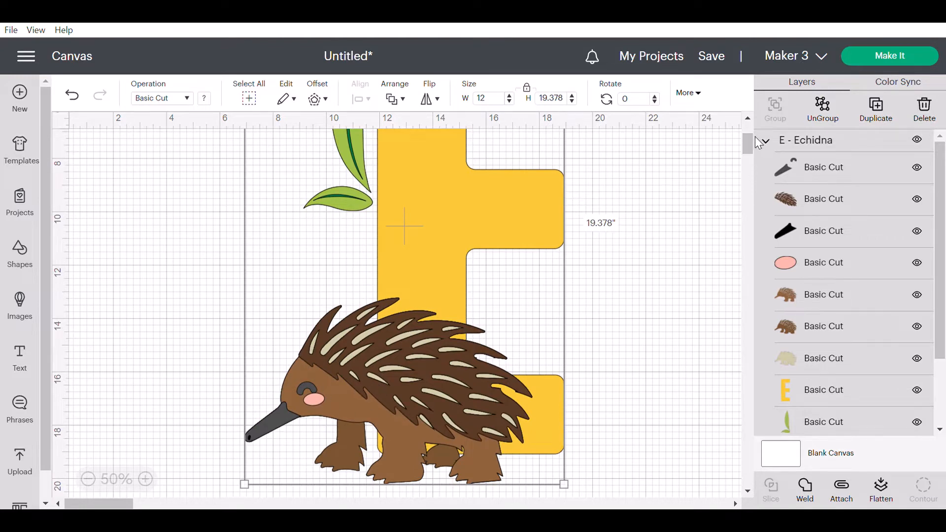
pyautogui.scroll(6, 749, 143)
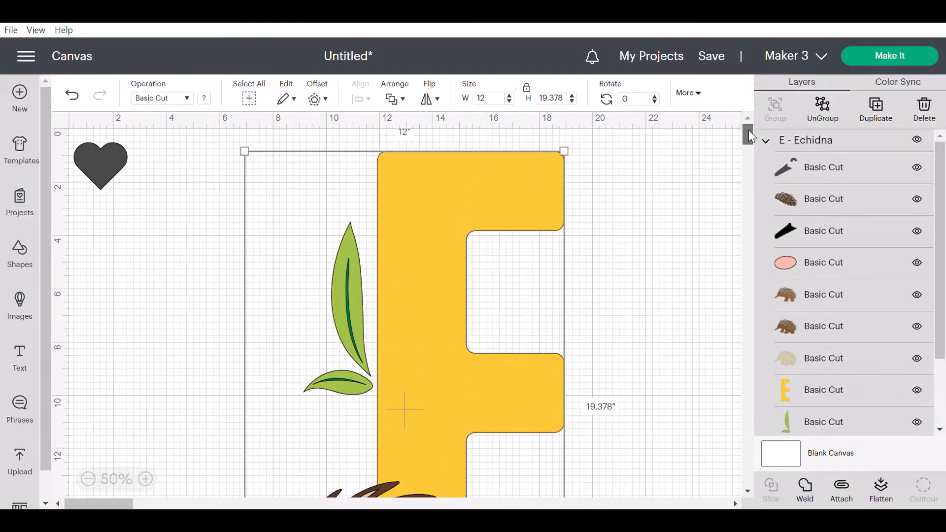
pyautogui.scroll(-4, 748, 135)
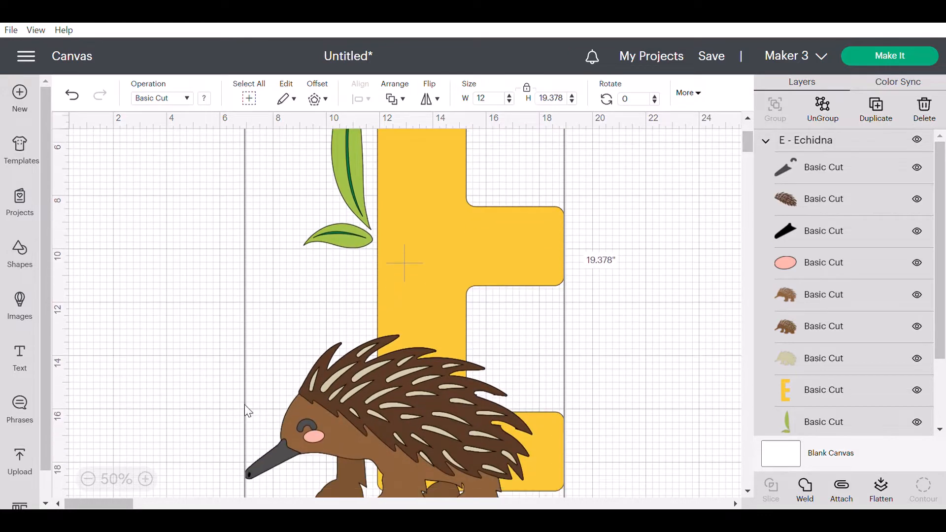
# - Move the enlarged echidna image farther from the heart so it sits whole in the open canvas area
pyautogui.click(88, 478)
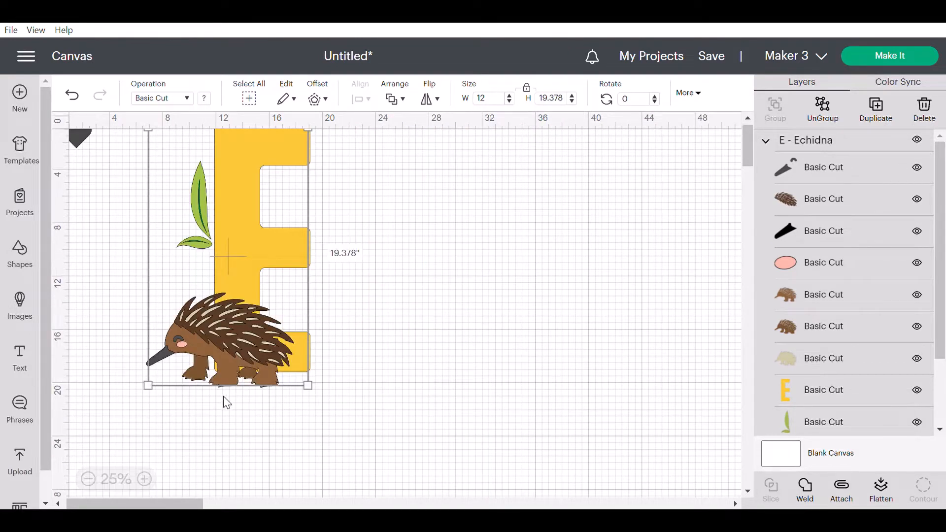
pyautogui.moveTo(226, 387); pyautogui.dragTo(321, 416)
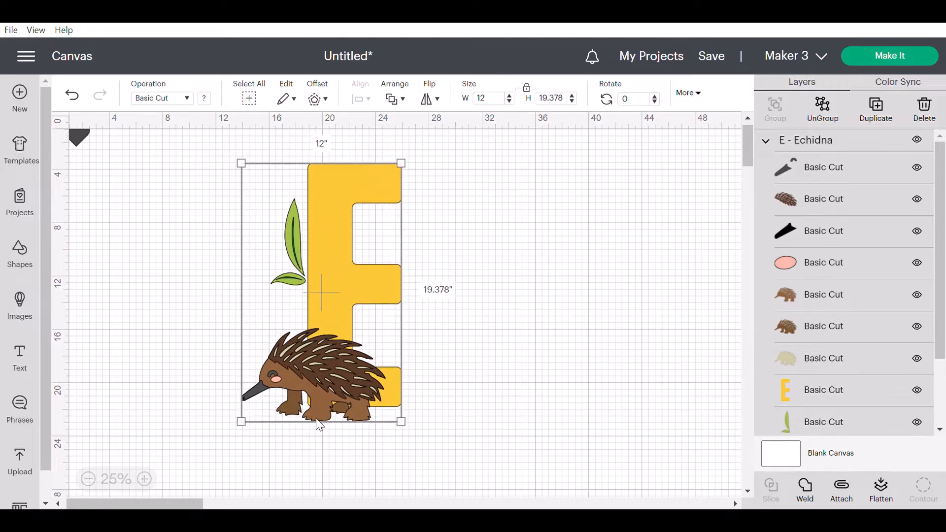
pyautogui.moveTo(315, 418); pyautogui.dragTo(339, 401)
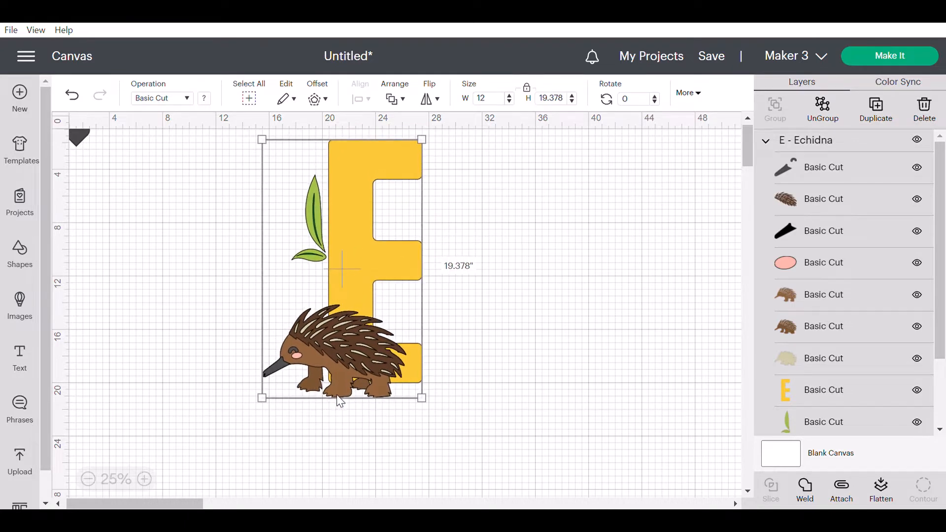
# - Unlock the echidna image's proportions and stretch it freely from its corners to about 15.5 by 27.27 inches
pyautogui.click(535, 91)
pyautogui.moveTo(344, 399)
pyautogui.mouseDown()
pyautogui.moveTo(350, 437)
pyautogui.moveTo(352, 409)
pyautogui.mouseUp()
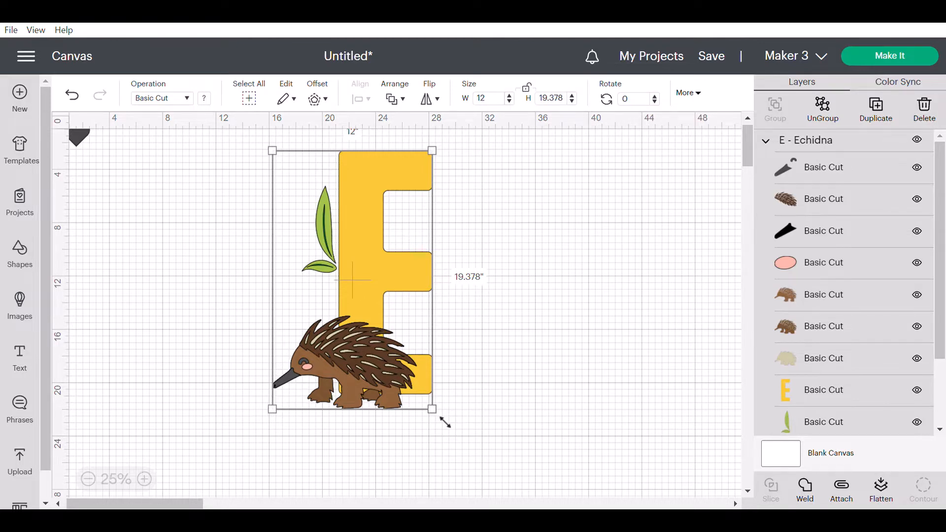
pyautogui.moveTo(445, 422); pyautogui.dragTo(442, 520)
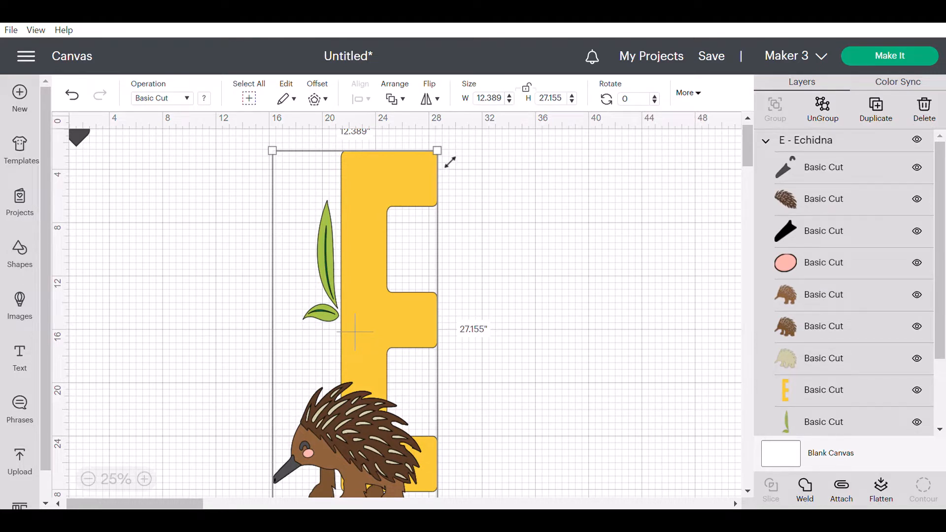
pyautogui.moveTo(450, 162); pyautogui.dragTo(491, 161)
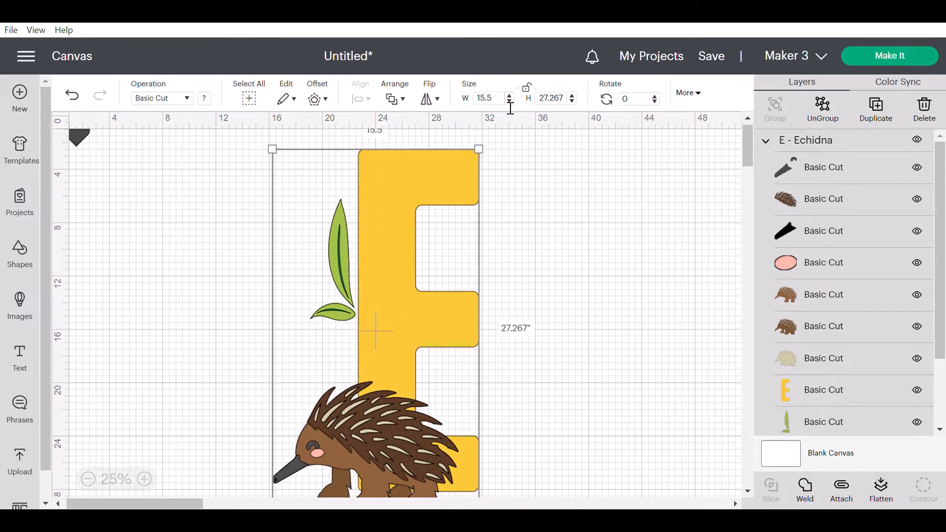
# - Set the echidna image's width to 12 inches and its height to 18 inches independently
pyautogui.doubleClick(481, 106)
pyautogui.write('12')
pyautogui.press('Return')
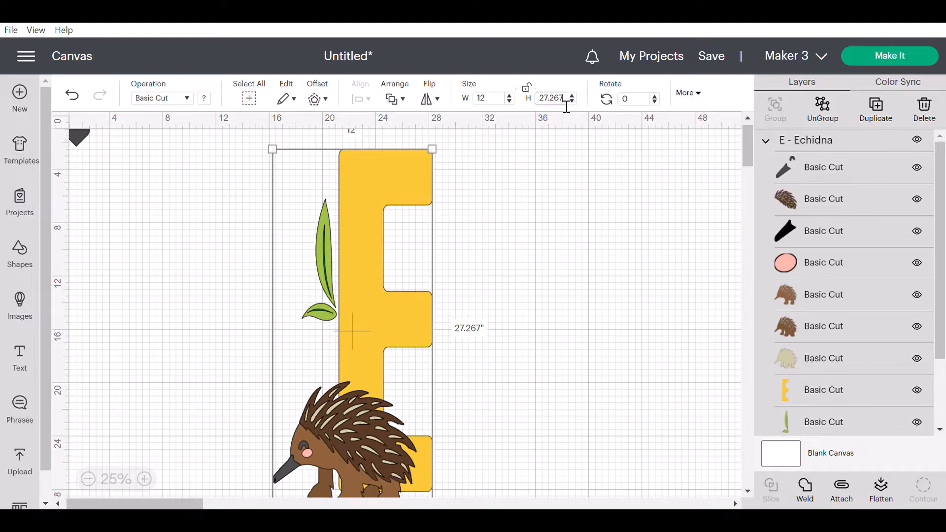
pyautogui.moveTo(567, 106); pyautogui.dragTo(545, 106)
pyautogui.write('18')
pyautogui.press('Return')
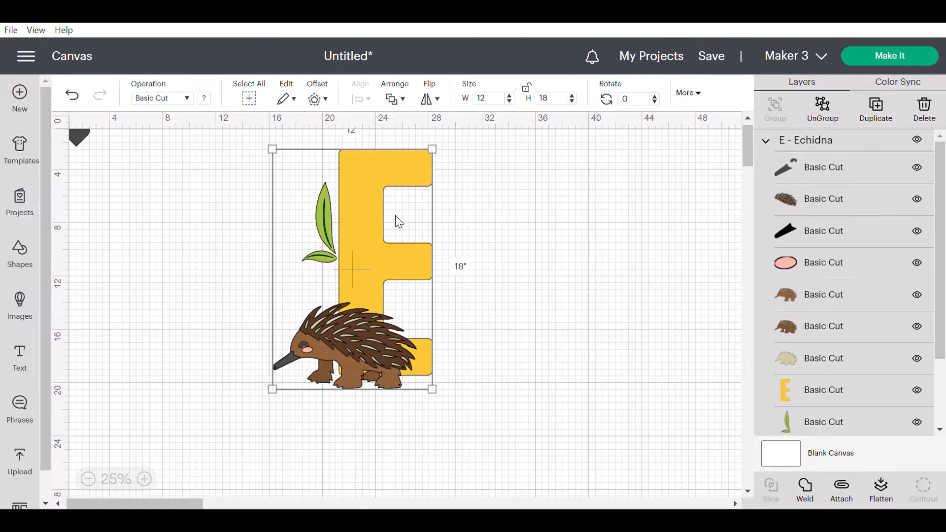
# - Ungroup the echidna image and resize only the yellow letter E layer to about 8.87 by 21.41 inches
pyautogui.click(832, 108)
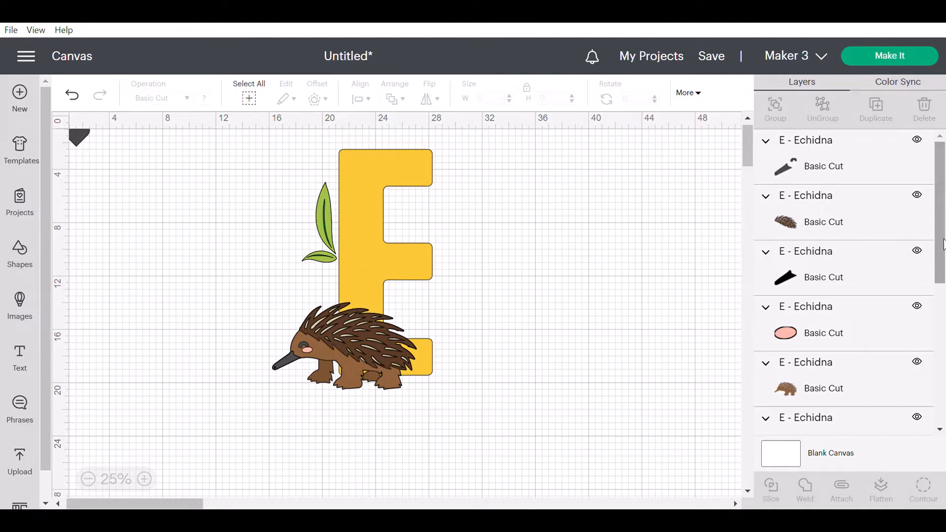
pyautogui.moveTo(943, 246); pyautogui.dragTo(944, 376)
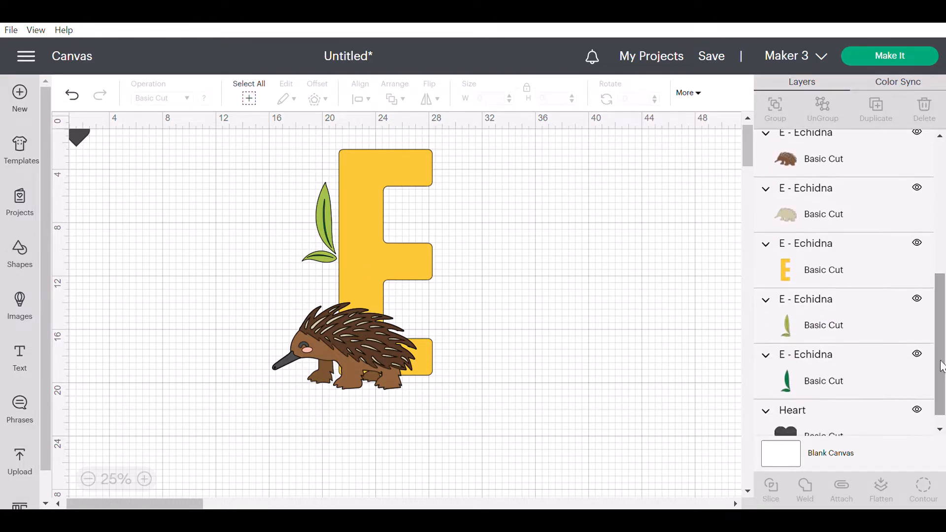
pyautogui.click(813, 276)
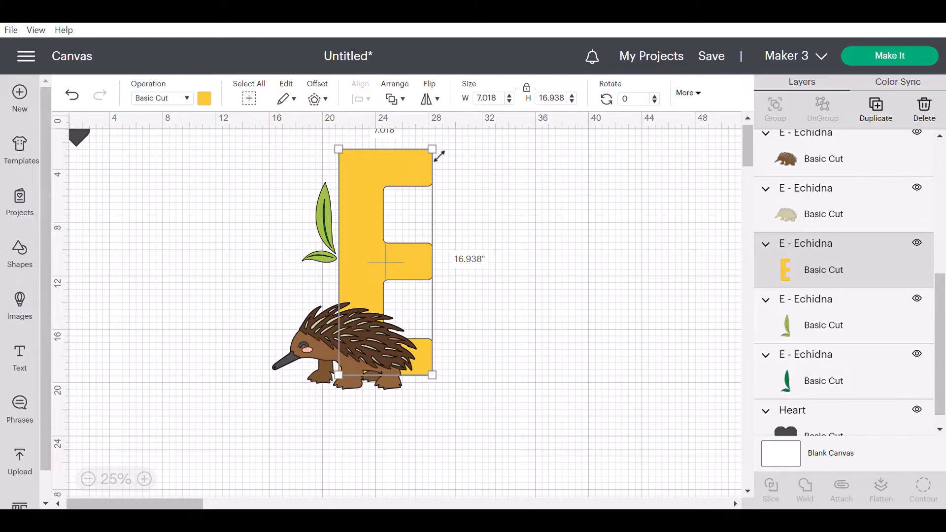
pyautogui.moveTo(448, 158); pyautogui.dragTo(521, 149)
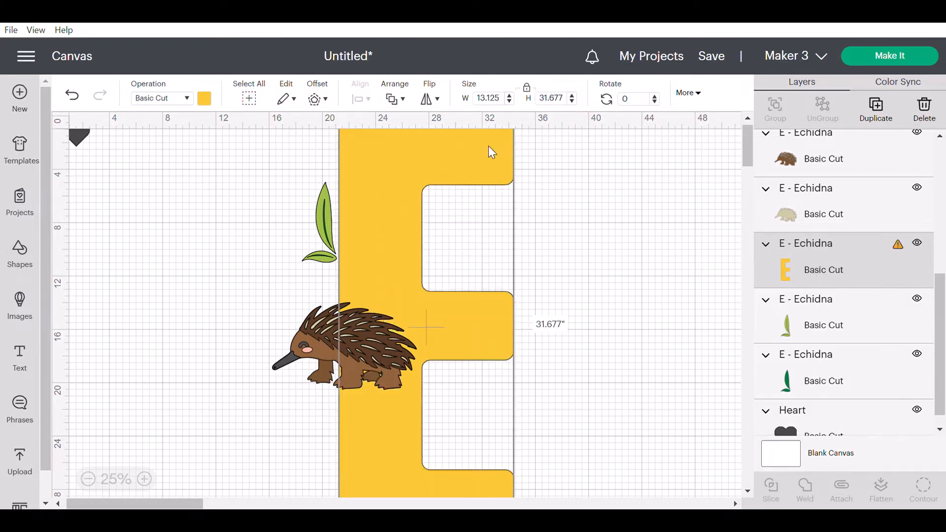
pyautogui.moveTo(455, 149)
pyautogui.mouseDown()
pyautogui.moveTo(449, 228)
pyautogui.moveTo(362, 134)
pyautogui.moveTo(501, 160)
pyautogui.moveTo(521, 132)
pyautogui.moveTo(472, 142)
pyautogui.mouseUp()
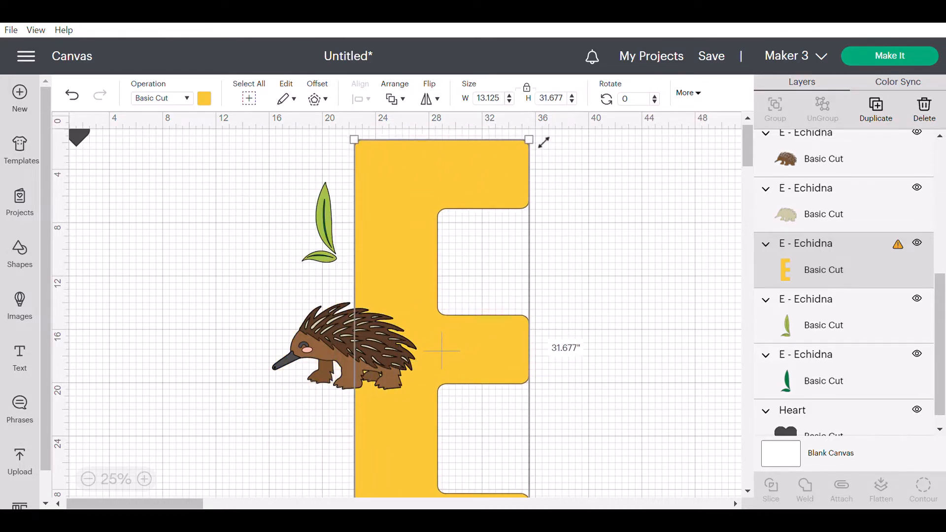
pyautogui.moveTo(540, 155); pyautogui.dragTo(424, 122)
pyautogui.rightClick(424, 123)
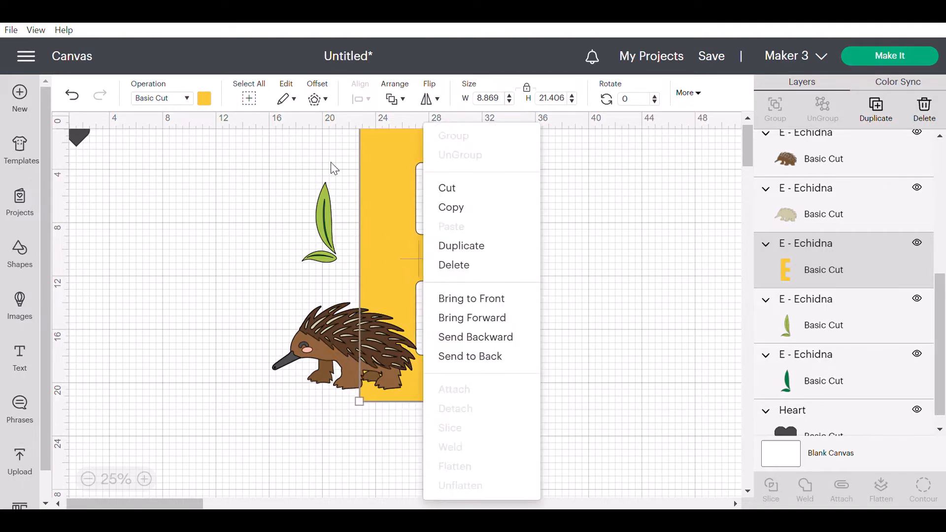
# - Move the yellow letter E well clear of the leaves and the echidna
pyautogui.click(325, 251)
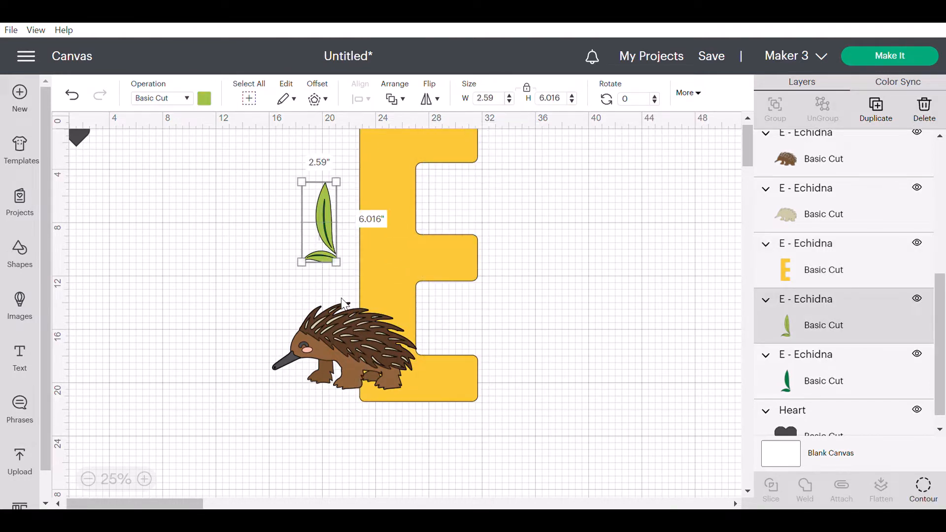
pyautogui.click(270, 233)
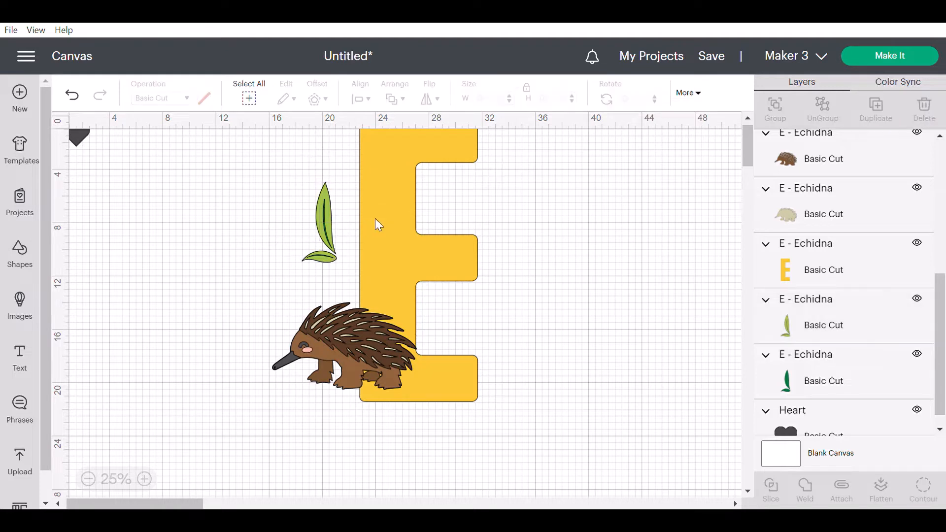
pyautogui.moveTo(379, 224); pyautogui.dragTo(505, 228)
# - Group all the echidna and leaf layers together and place the group over the lower part of the yellow letter E
pyautogui.moveTo(289, 193); pyautogui.dragTo(433, 402)
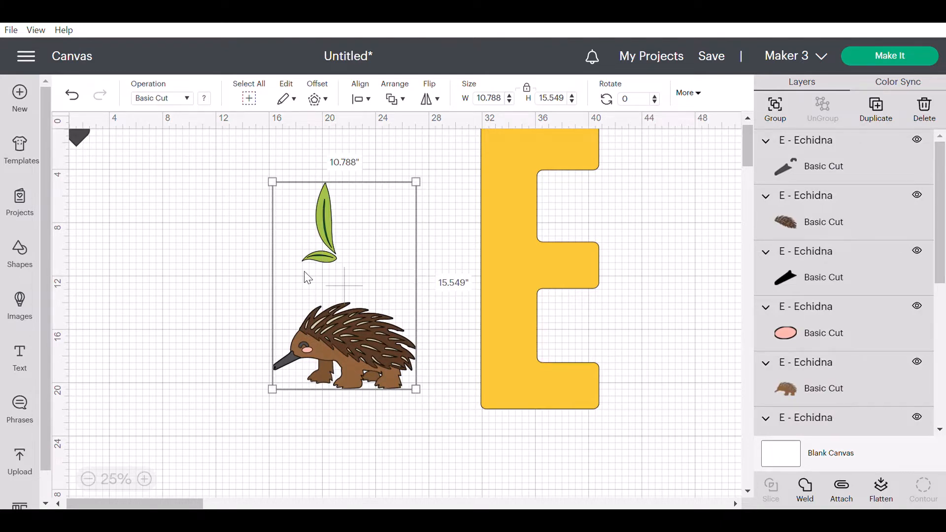
pyautogui.click(774, 113)
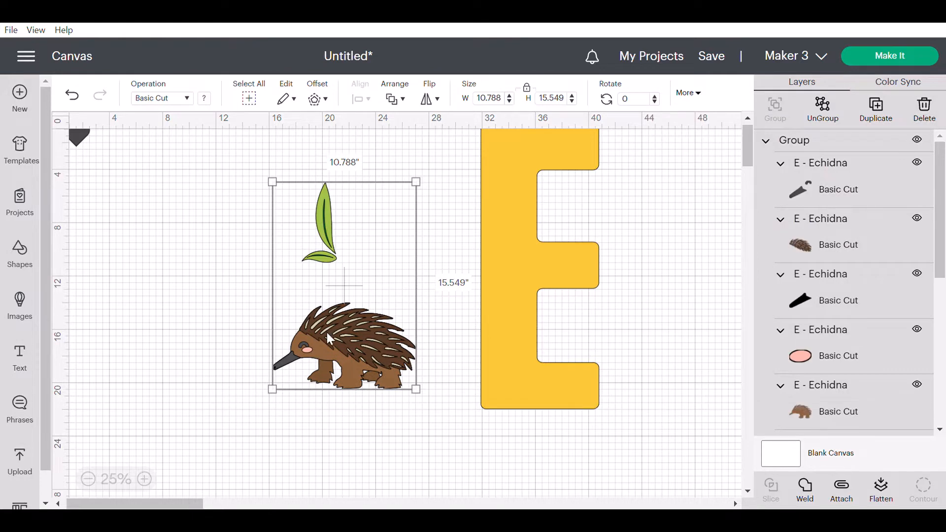
pyautogui.moveTo(327, 332); pyautogui.dragTo(534, 352)
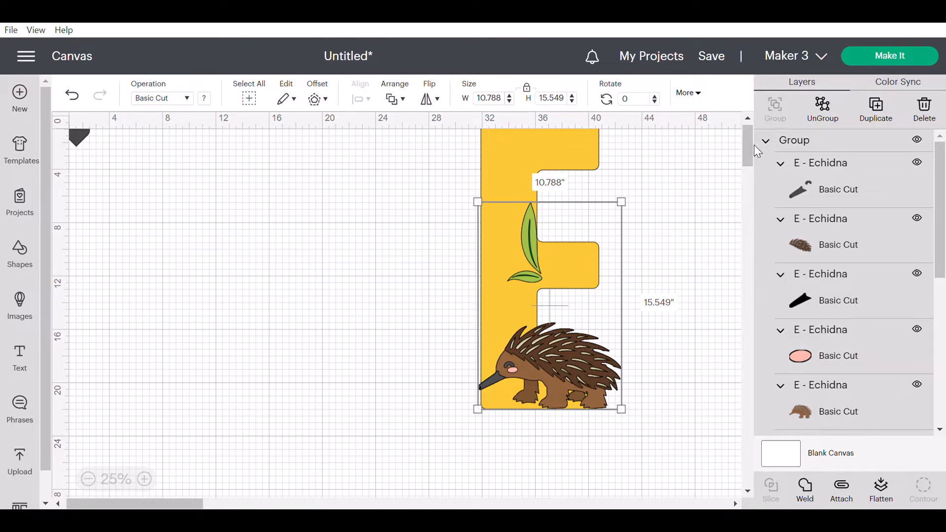
# - Move the heart clear of the canvas's corner and enlarge it proportionally to about 4.17 by 3.68 inches
pyautogui.scroll(1, 748, 146)
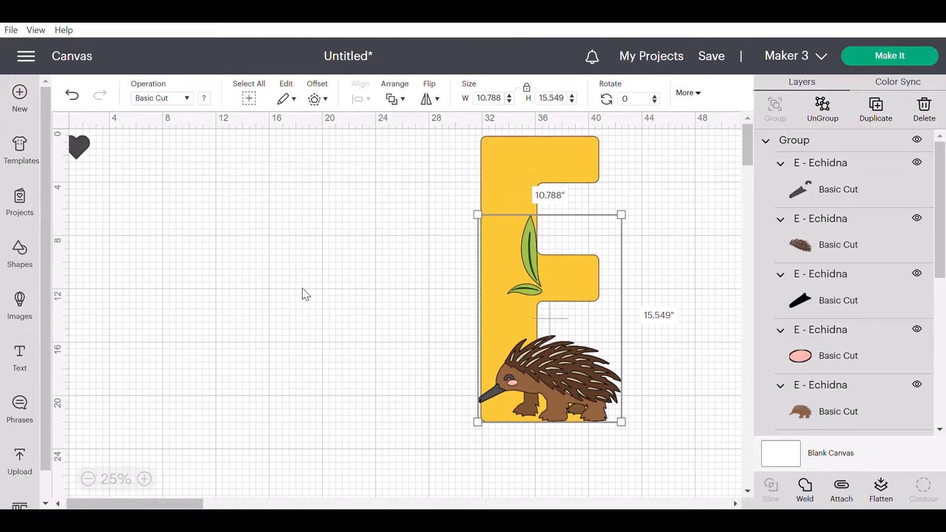
pyautogui.click(146, 481)
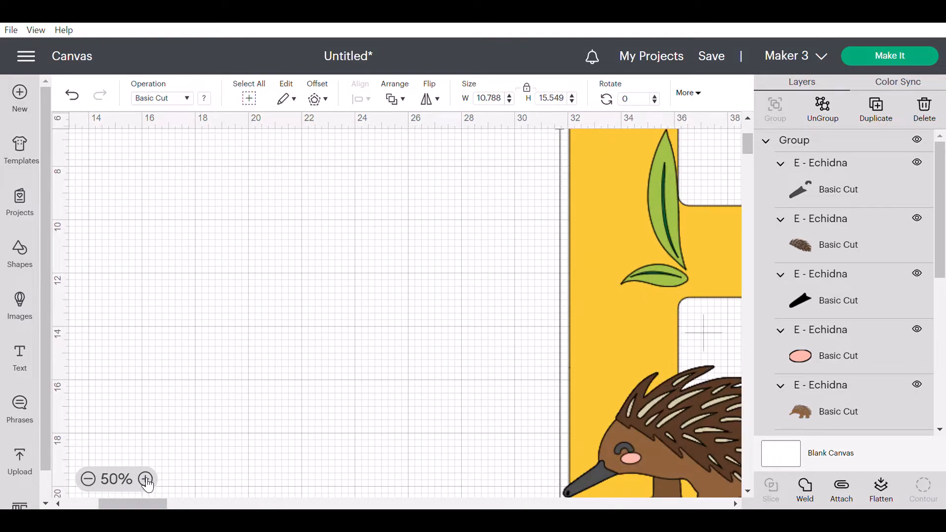
pyautogui.click(146, 479)
pyautogui.moveTo(163, 504); pyautogui.dragTo(69, 502)
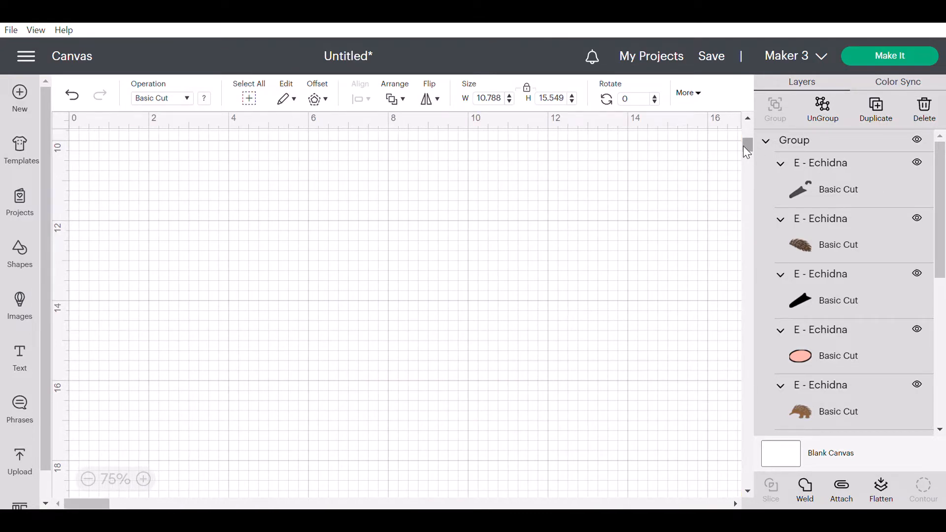
pyautogui.moveTo(743, 145); pyautogui.dragTo(742, 132)
pyautogui.click(140, 164)
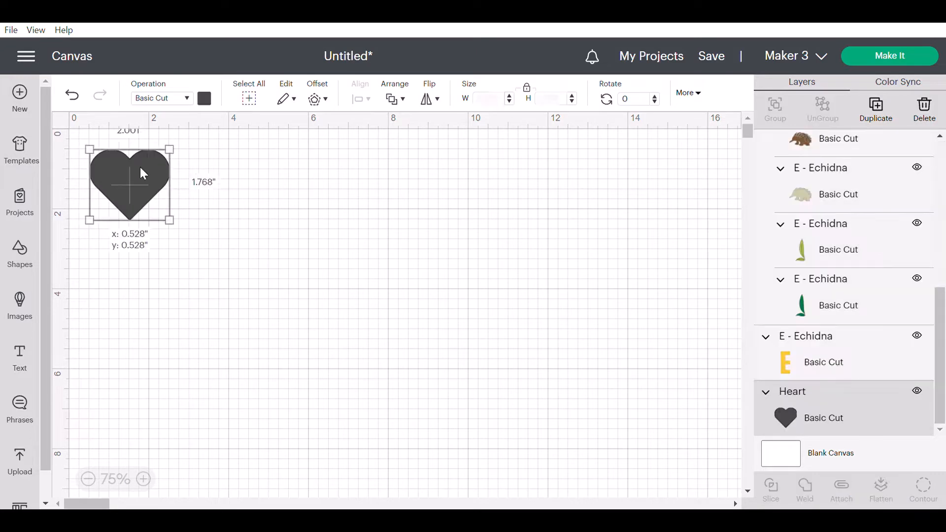
pyautogui.moveTo(141, 168); pyautogui.dragTo(247, 211)
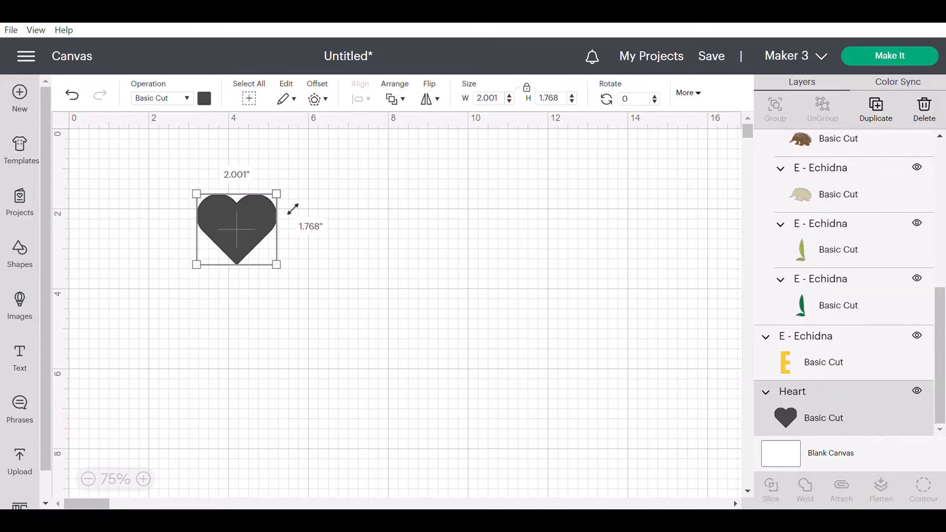
pyautogui.moveTo(289, 205)
pyautogui.mouseDown()
pyautogui.moveTo(363, 190)
pyautogui.moveTo(289, 224)
pyautogui.mouseUp()
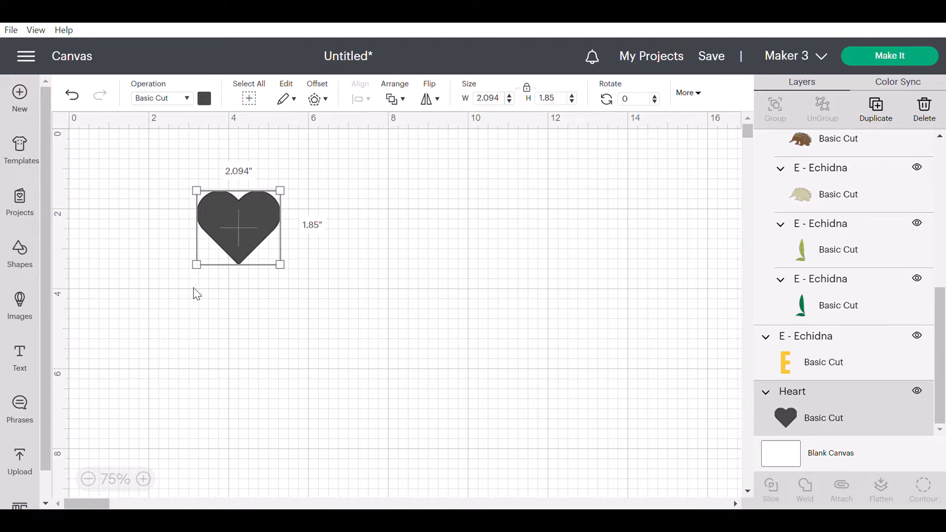
pyautogui.moveTo(204, 274); pyautogui.dragTo(135, 349)
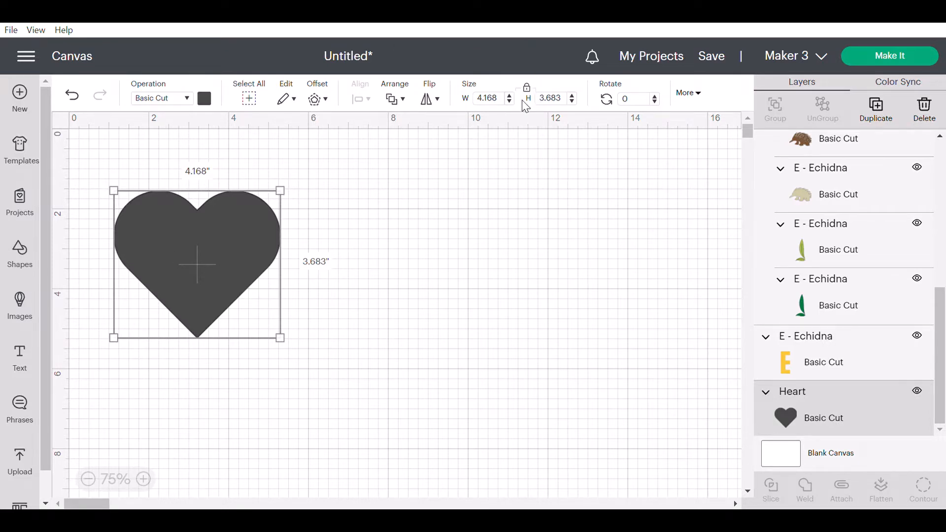
# - Unlock the heart's proportions and set only its height to 6 inches
pyautogui.click(535, 91)
pyautogui.moveTo(564, 99); pyautogui.dragTo(537, 105)
pyautogui.write('6')
pyautogui.press('Return')
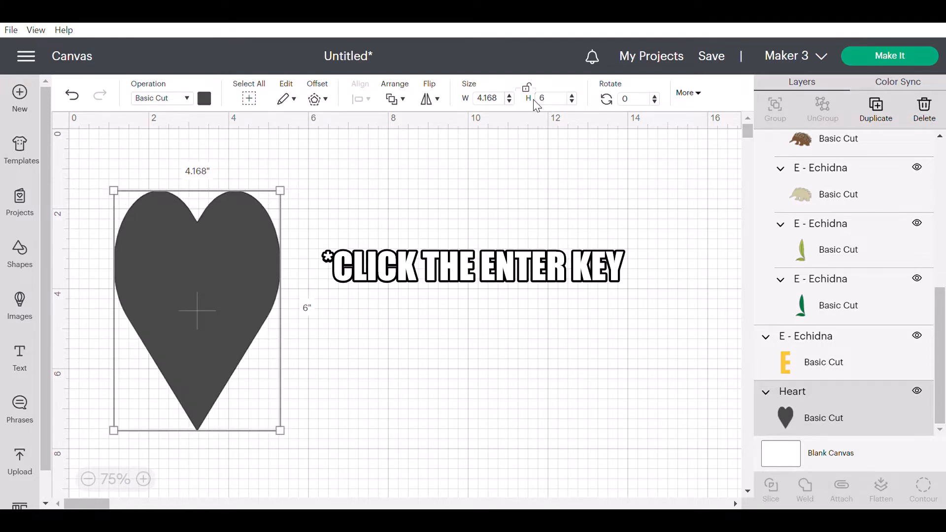
# - Adjust the heart's height in 0.1-inch increments, up to 6.3, down to 5.1 and finally to 5.8 inches
pyautogui.click(573, 96)
pyautogui.click(573, 97)
pyautogui.click(573, 97)
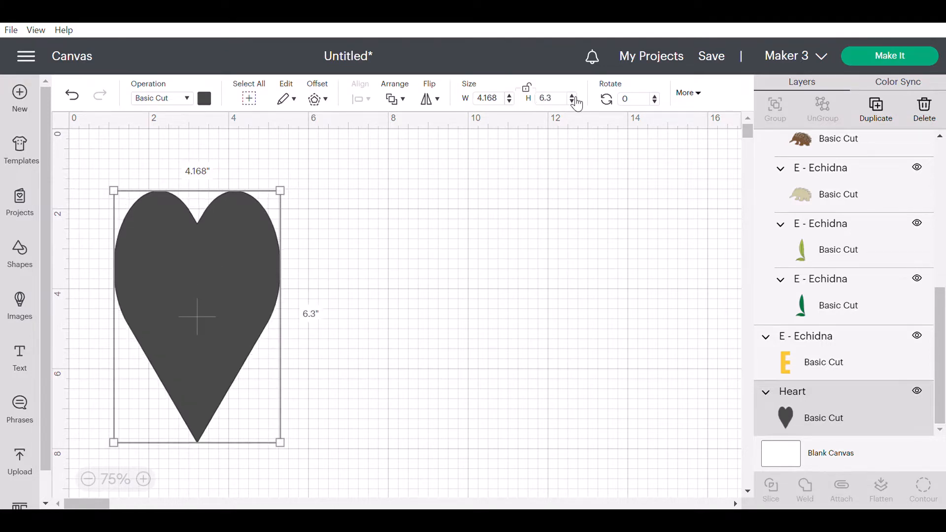
pyautogui.click(574, 101)
pyautogui.click(574, 102)
pyautogui.click(574, 101)
pyautogui.click(575, 101)
pyautogui.click(574, 102)
pyautogui.click(574, 101)
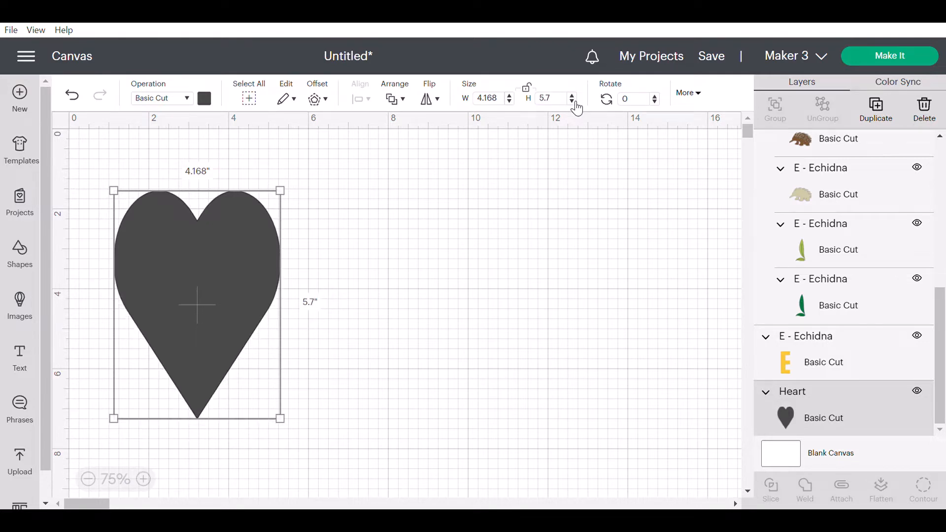
pyautogui.click(574, 102)
pyautogui.click(574, 102)
pyautogui.click(575, 101)
pyautogui.click(574, 102)
pyautogui.click(574, 102)
pyautogui.click(574, 102)
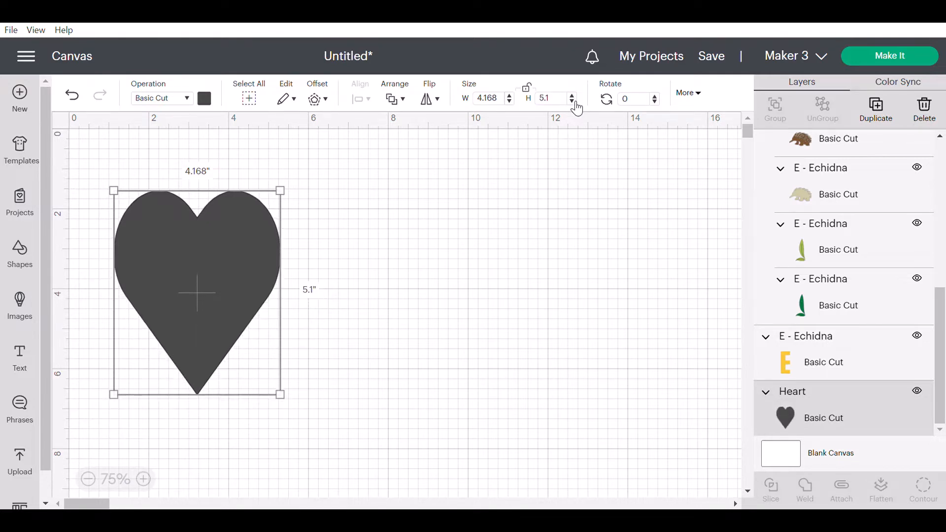
pyautogui.click(573, 97)
pyautogui.click(573, 96)
pyautogui.click(573, 97)
pyautogui.click(573, 96)
pyautogui.click(573, 96)
pyautogui.click(573, 97)
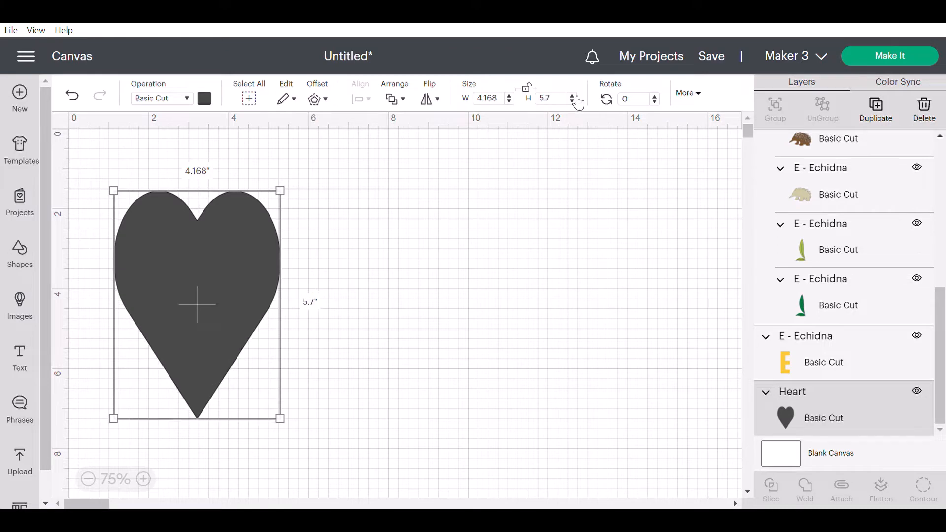
pyautogui.click(574, 96)
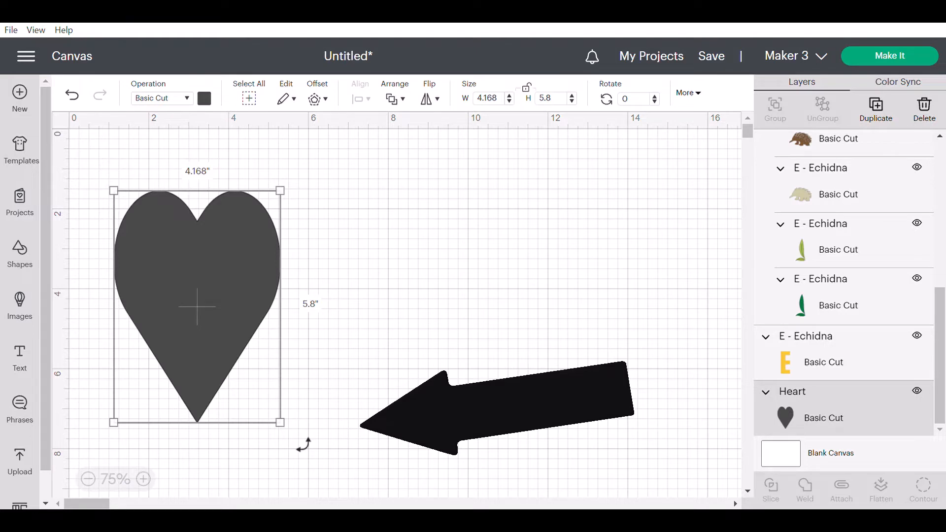
# - Rotate the heart slightly freehand, then raise its rotation in one-degree increments to 12 degrees
pyautogui.moveTo(304, 444)
pyautogui.mouseDown()
pyautogui.moveTo(354, 326)
pyautogui.moveTo(350, 302)
pyautogui.moveTo(365, 370)
pyautogui.moveTo(217, 445)
pyautogui.moveTo(172, 403)
pyautogui.moveTo(176, 441)
pyautogui.moveTo(281, 450)
pyautogui.moveTo(319, 422)
pyautogui.moveTo(302, 435)
pyautogui.mouseUp()
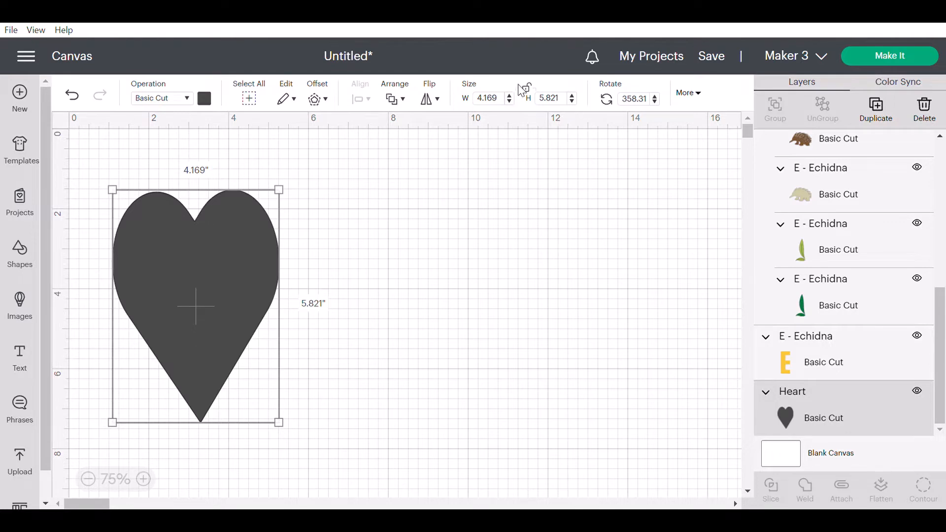
pyautogui.click(655, 97)
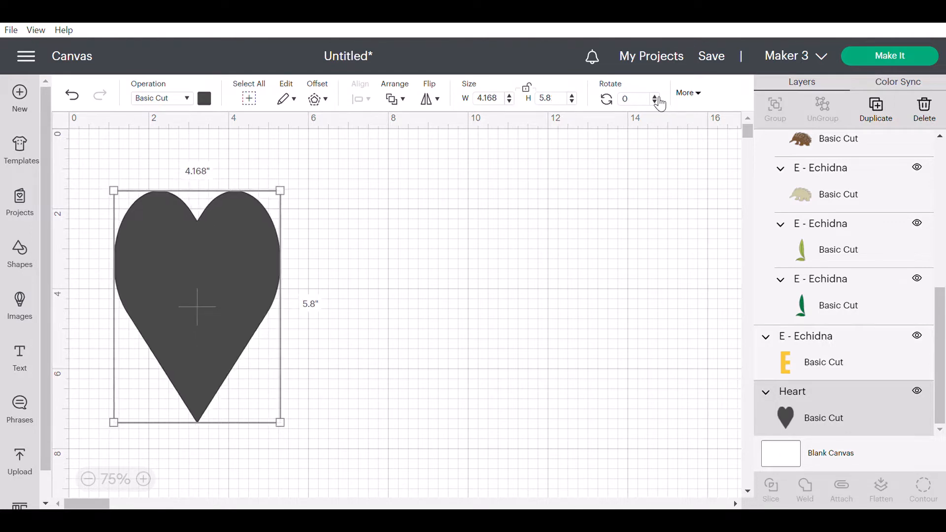
pyautogui.click(655, 96)
pyautogui.click(655, 97)
pyautogui.click(655, 96)
pyautogui.click(655, 97)
pyautogui.click(655, 97)
pyautogui.click(655, 97)
pyautogui.click(655, 97)
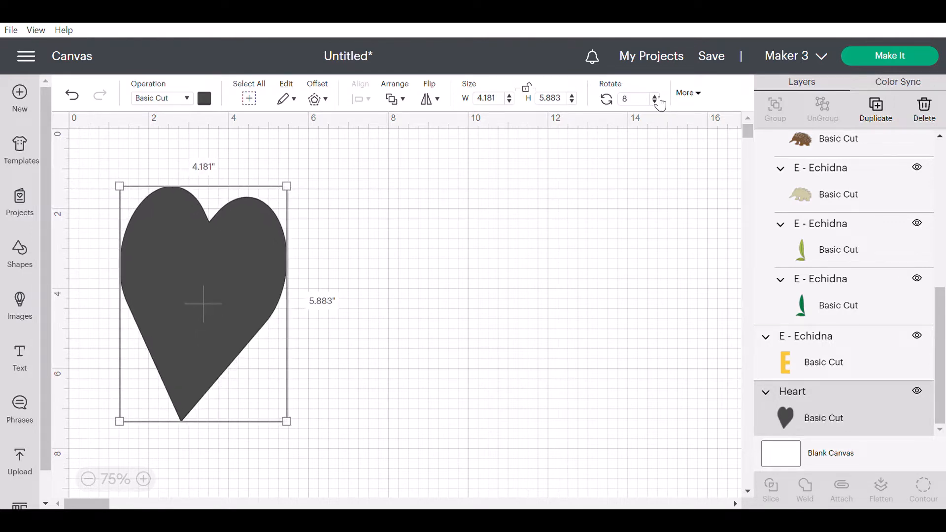
pyautogui.click(655, 96)
pyautogui.click(655, 97)
pyautogui.click(655, 96)
pyautogui.click(655, 96)
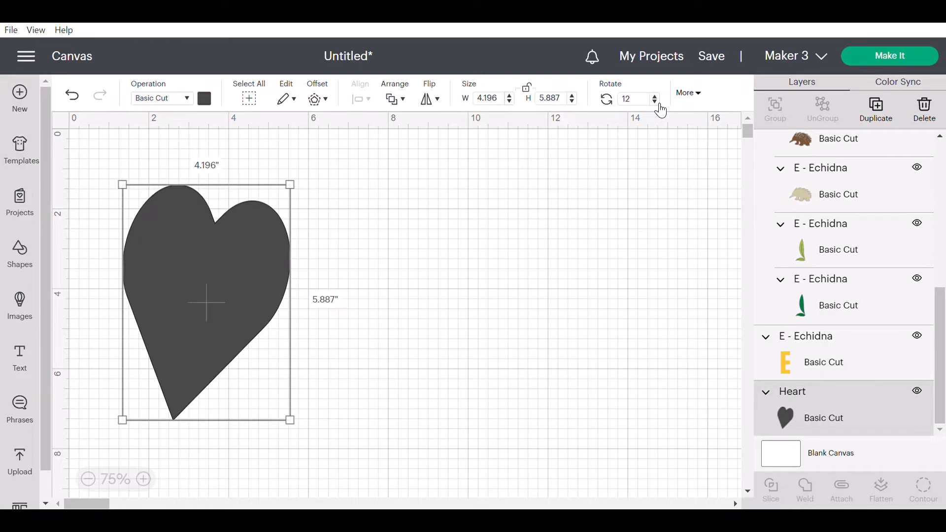
# - Lower the heart's rotation in one-degree increments to 0 degrees
pyautogui.click(656, 102)
pyautogui.click(655, 102)
pyautogui.click(655, 102)
pyautogui.click(655, 102)
pyautogui.click(655, 102)
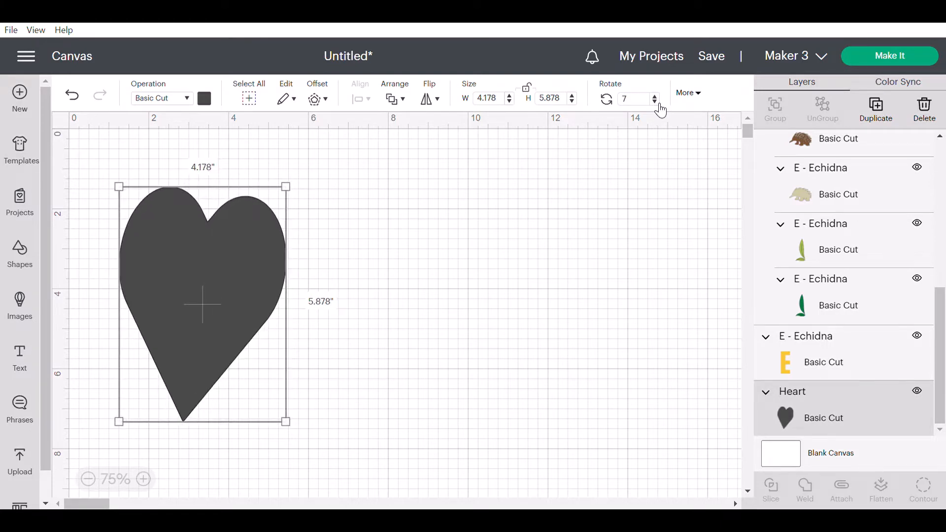
pyautogui.click(659, 103)
pyautogui.click(659, 103)
pyautogui.click(659, 103)
pyautogui.click(659, 103)
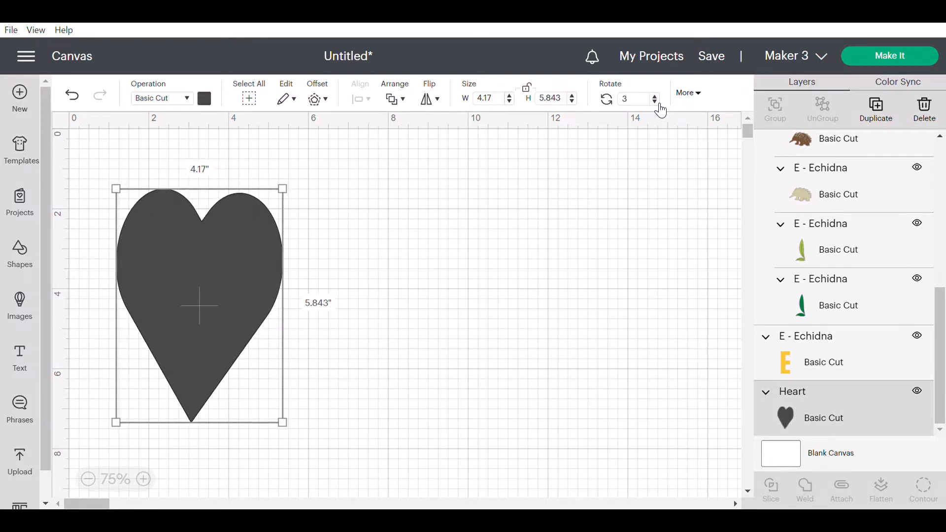
pyautogui.click(655, 102)
pyautogui.click(656, 102)
pyautogui.click(656, 102)
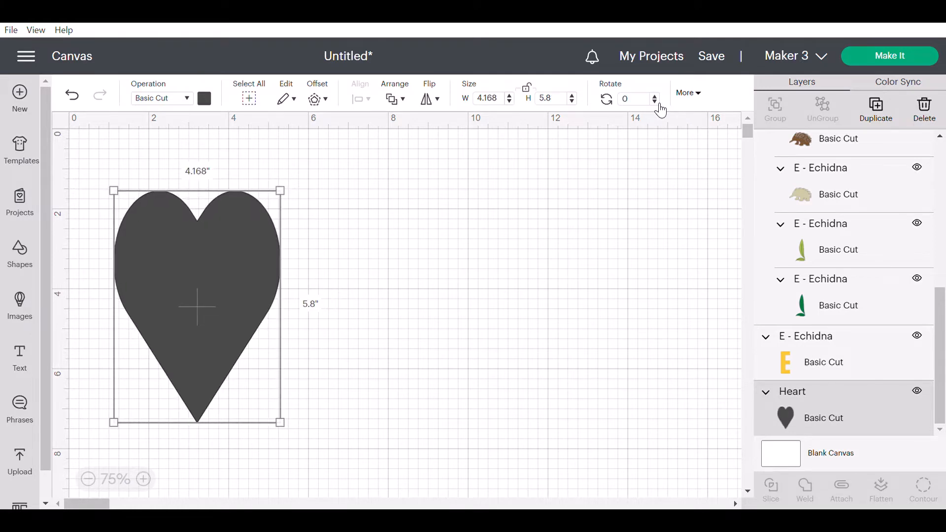
# - Set the heart's rotation to exactly 45 degrees, and then to 180 degrees
pyautogui.doubleClick(630, 101)
pyautogui.write('45')
pyautogui.press('Return')
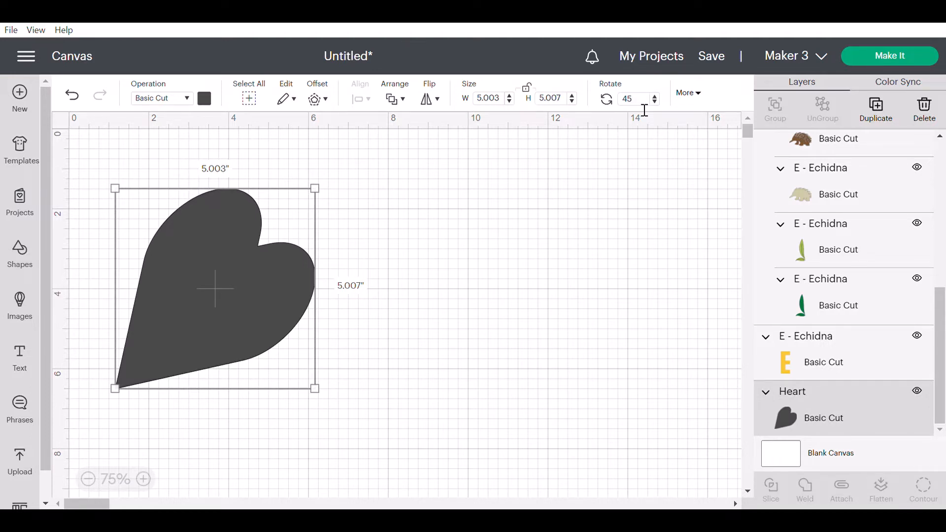
pyautogui.doubleClick(625, 105)
pyautogui.write('180')
pyautogui.press('Return')
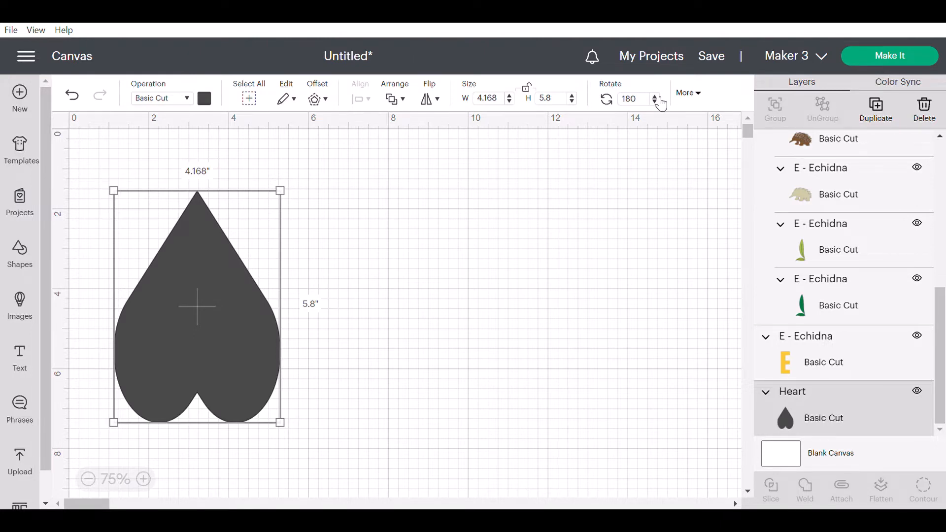
# - Raise the heart's rotation to 191 degrees, then rotate it freehand to nearly upright, at about 2.5 degrees
pyautogui.click(657, 97)
pyautogui.click(656, 96)
pyautogui.click(656, 96)
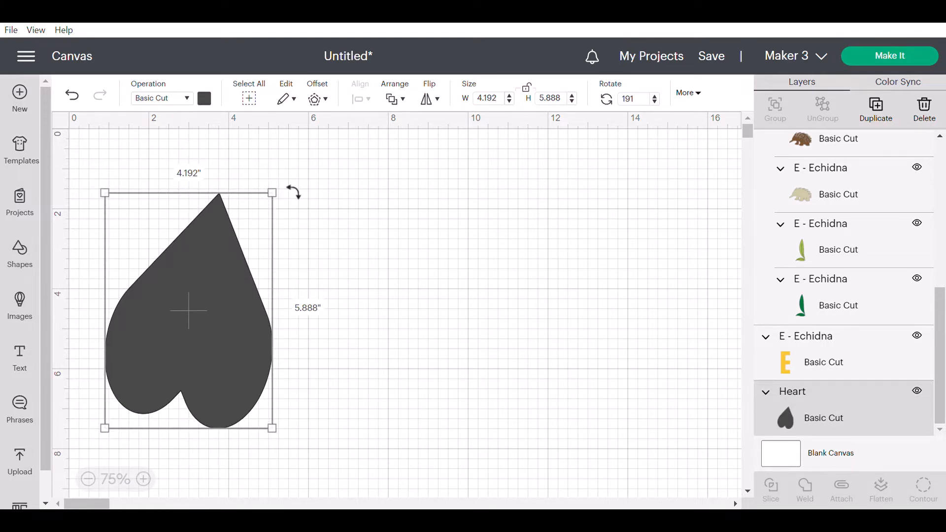
pyautogui.moveTo(294, 192); pyautogui.dragTo(168, 364)
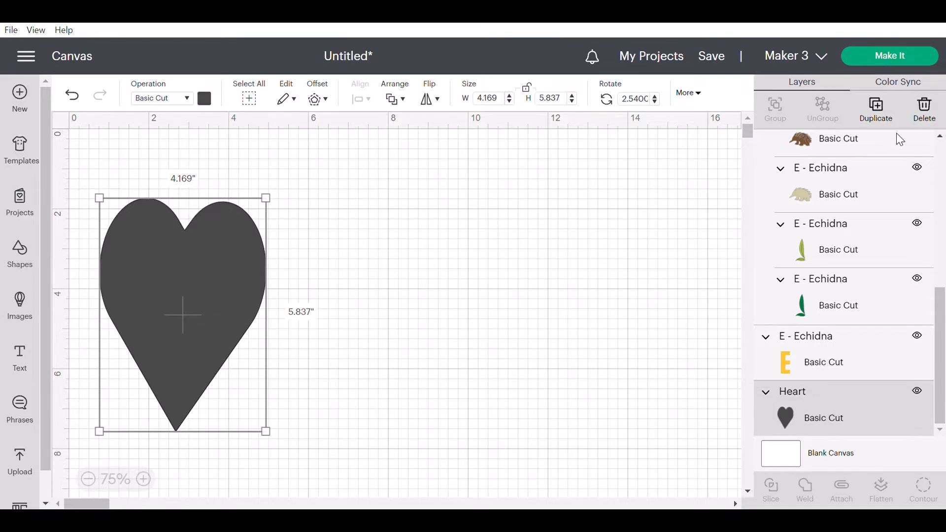
# - Delete the heart and all the echidna artwork to clear the canvas
pyautogui.click(927, 108)
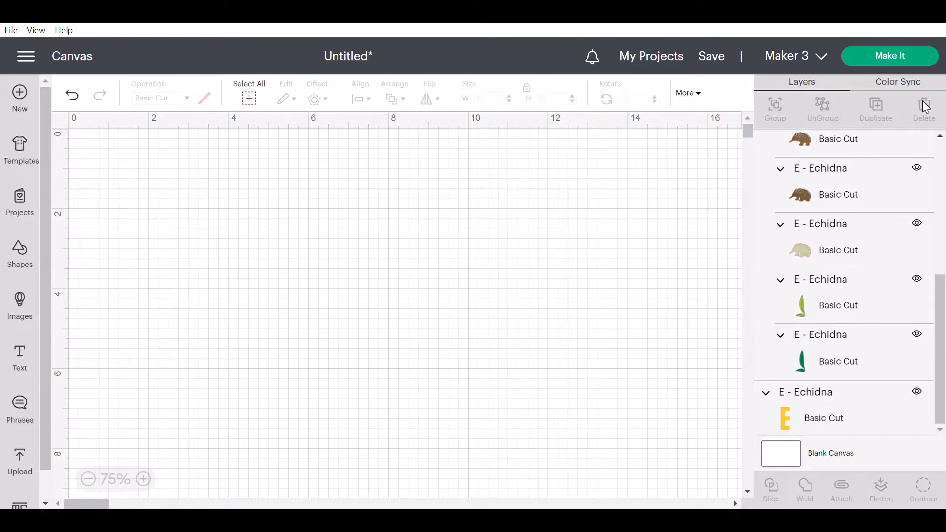
pyautogui.click(770, 225)
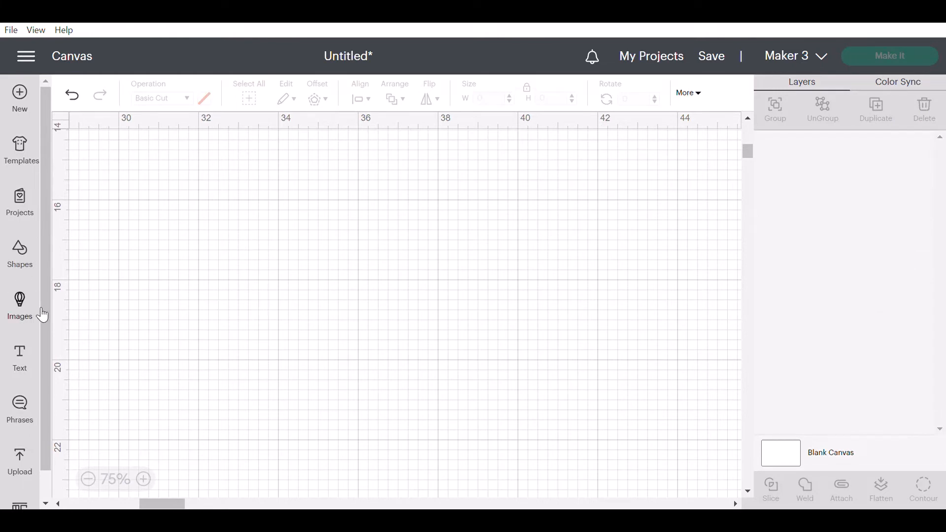
# - Add a text object reading "Cricut" to the empty canvas and leave text editing
pyautogui.click(22, 365)
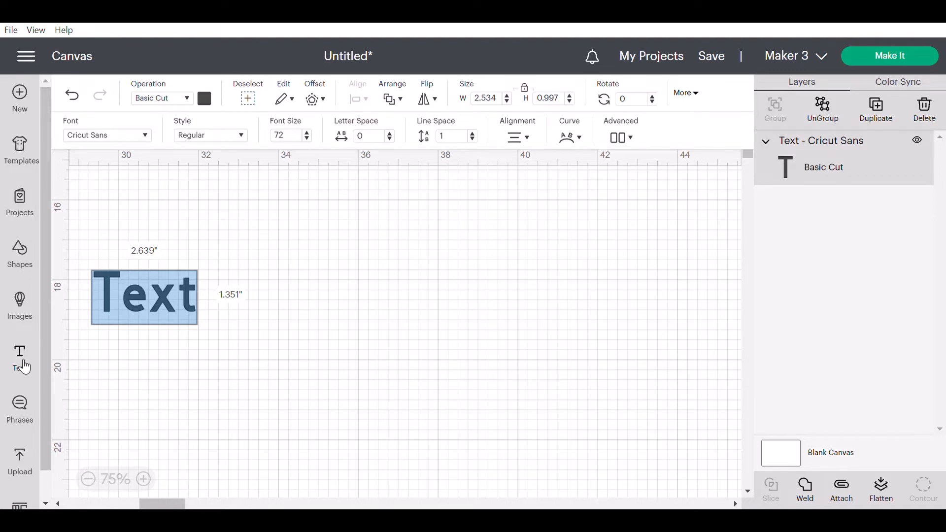
pyautogui.write('Cricut')
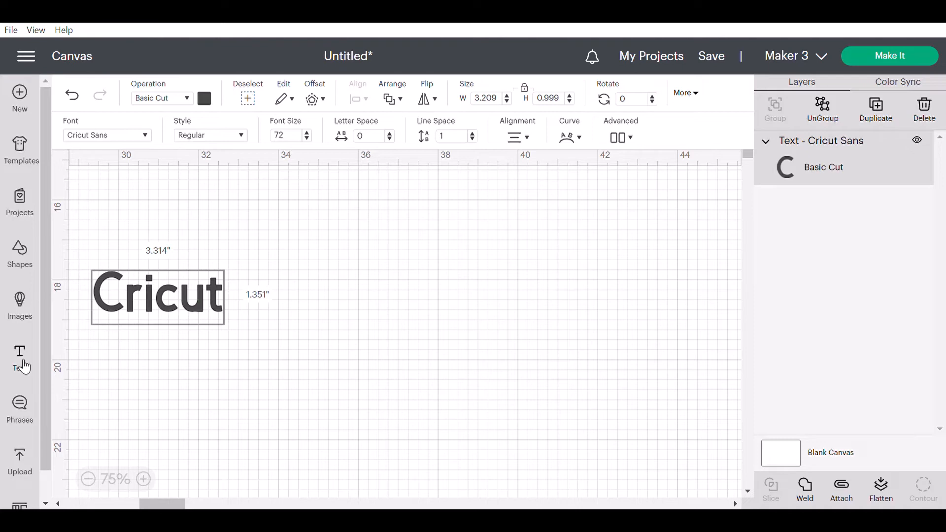
pyautogui.click(325, 308)
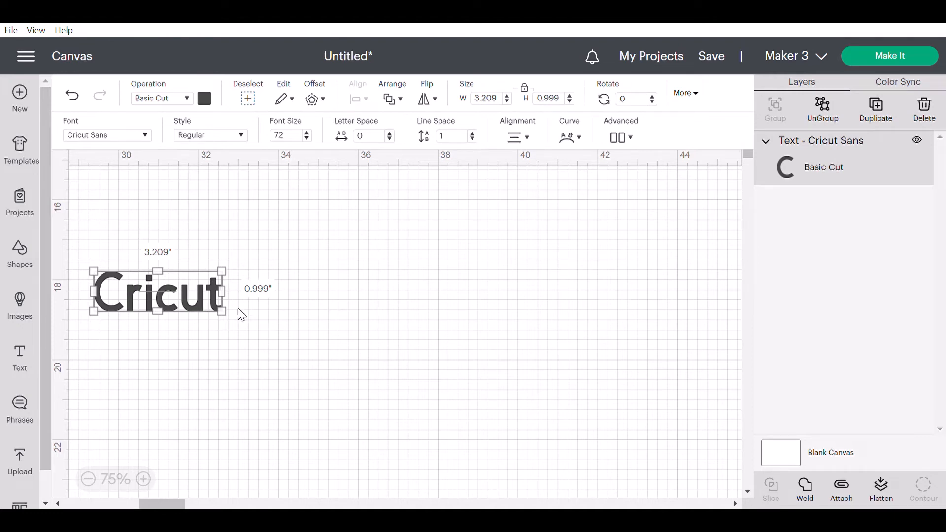
# - Reopen the Cricut text for editing, replace its wording with random letters starting "jdf j", and delete the text object
pyautogui.doubleClick(198, 297)
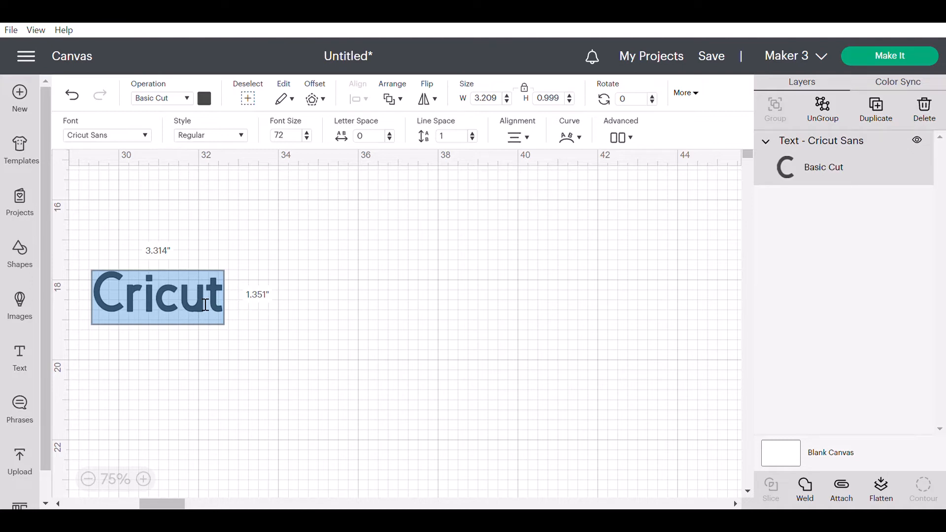
pyautogui.write('jdf jdk jl')
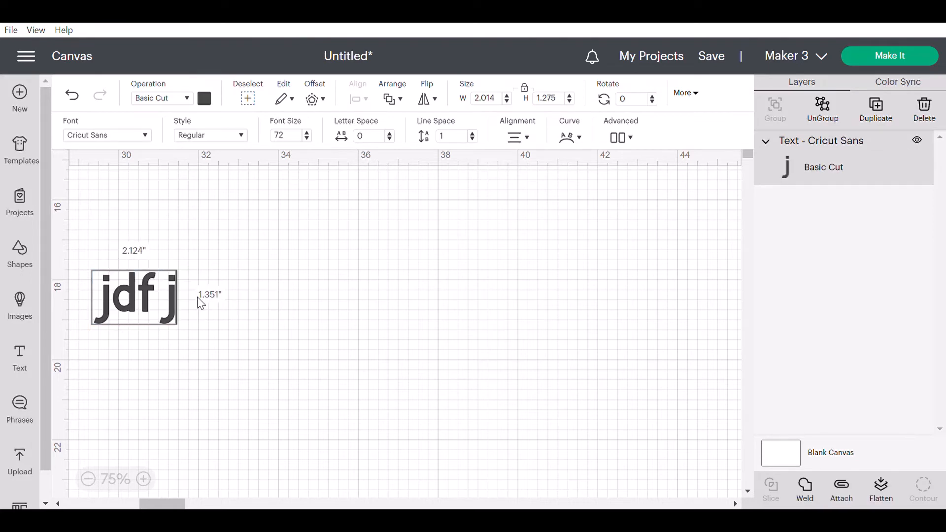
pyautogui.write('sf')
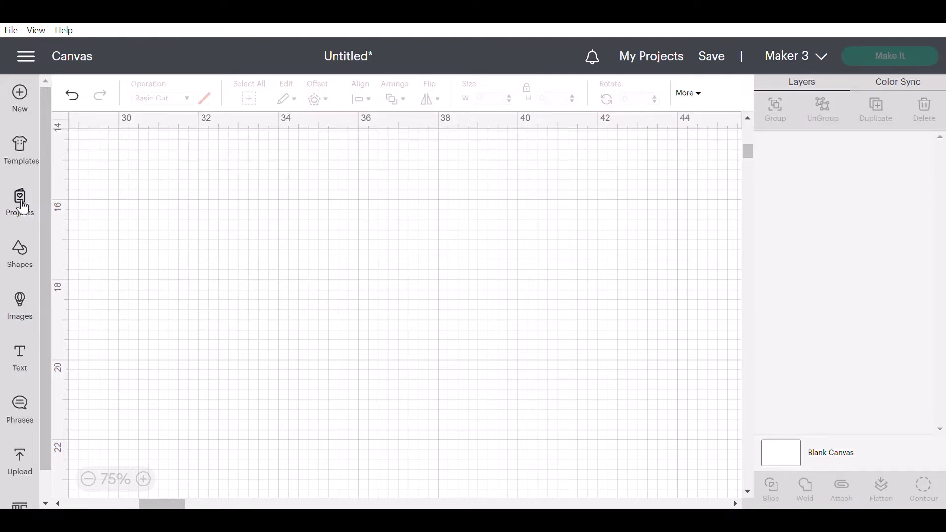
# - Insert a new text object with the word "Cricut" and finish editing it
pyautogui.click(20, 362)
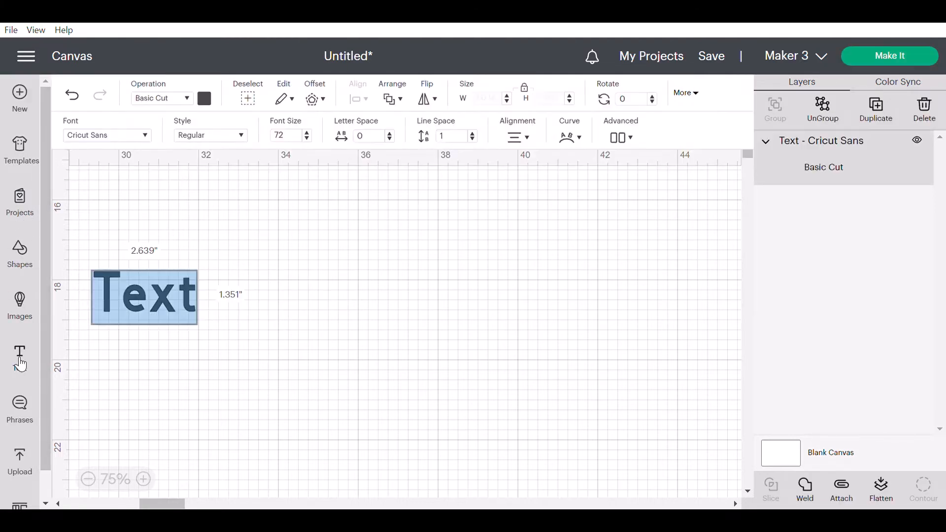
pyautogui.write('Cricut')
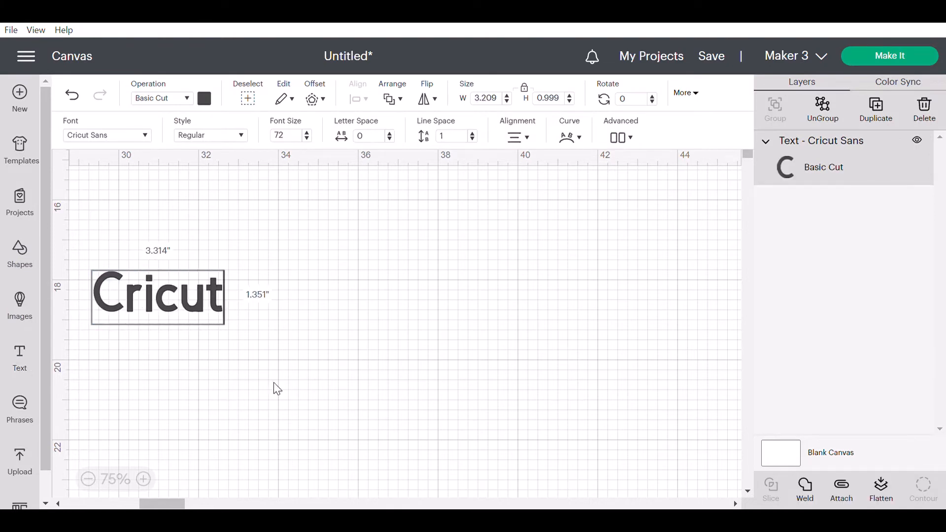
pyautogui.click(310, 380)
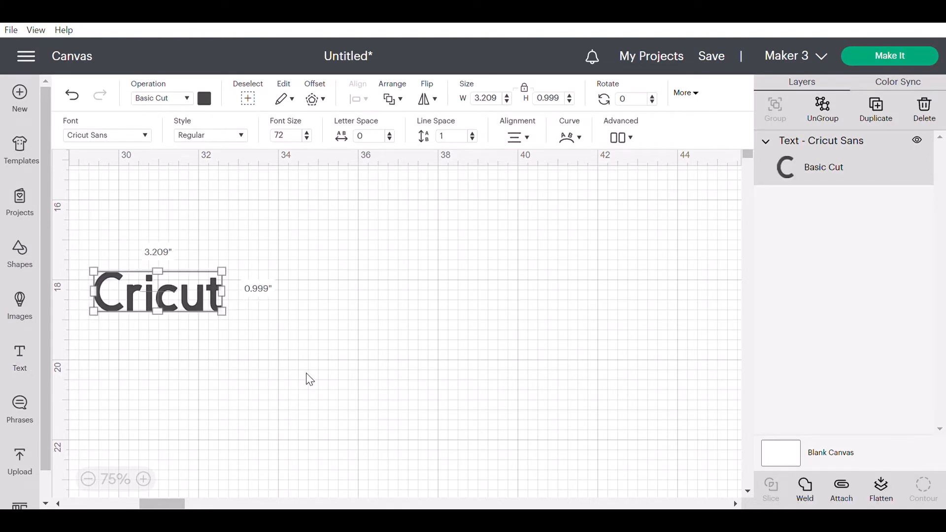
# - Reopen the Cricut text for editing, extend its wording to "Cricut Design Space", and finish editing
pyautogui.doubleClick(196, 300)
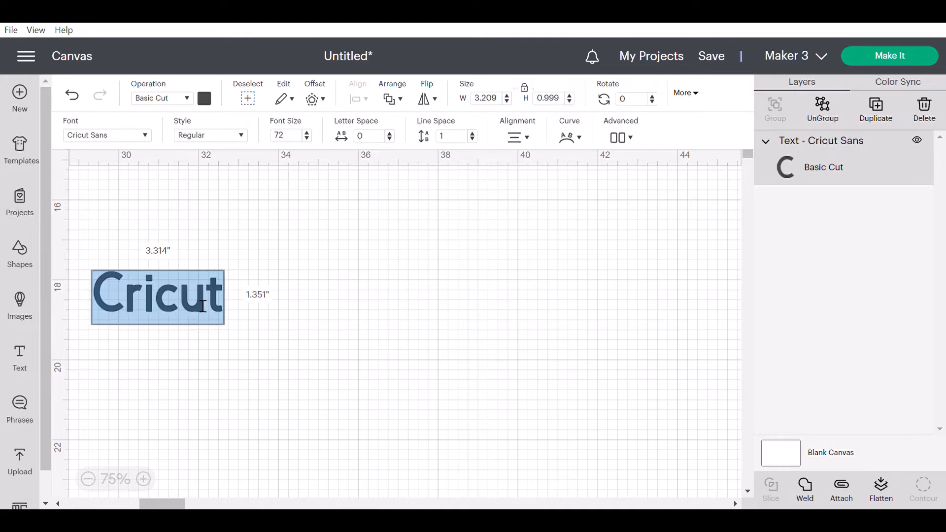
pyautogui.click(230, 302)
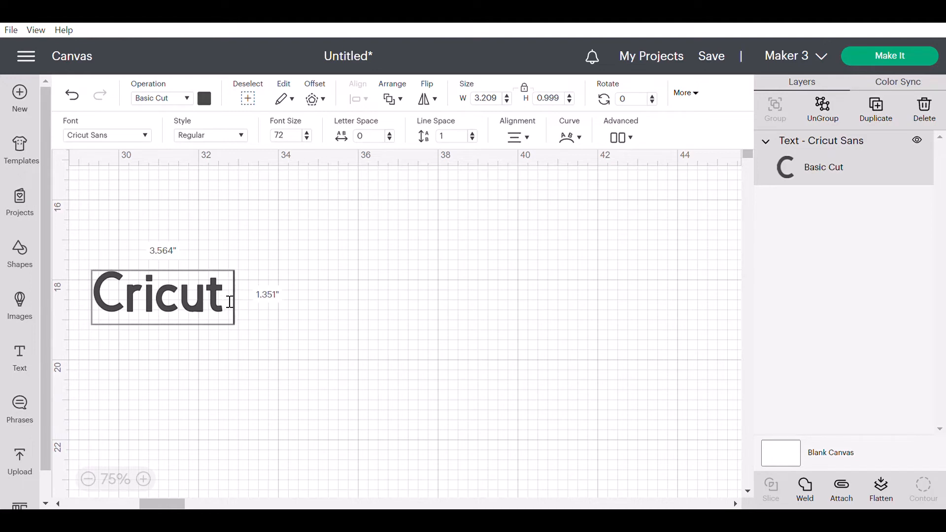
pyautogui.write('Des')
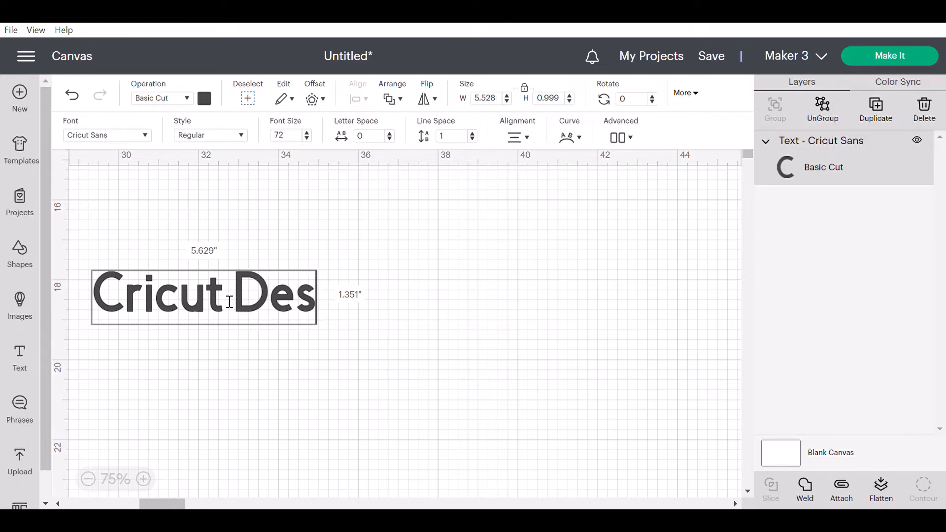
pyautogui.write('ig')
pyautogui.press('BackSpace')
pyautogui.write('gn')
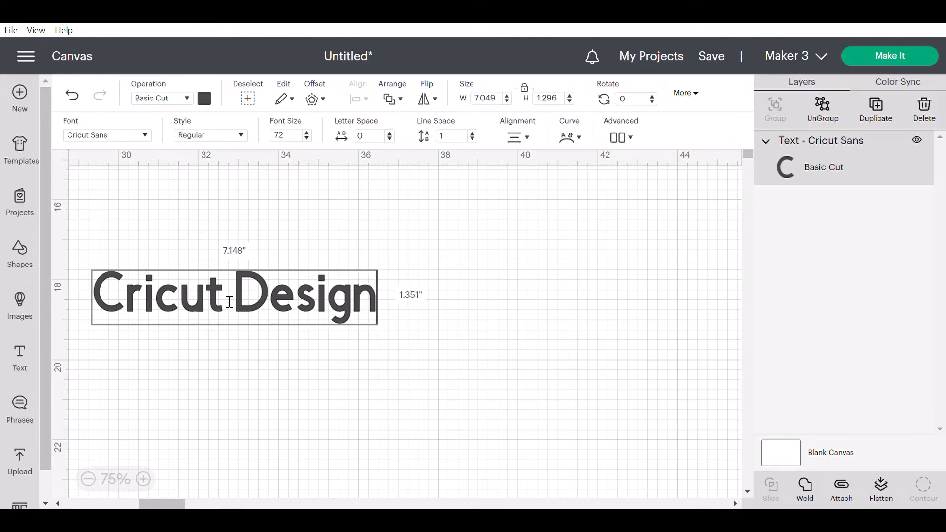
pyautogui.write(' Space')
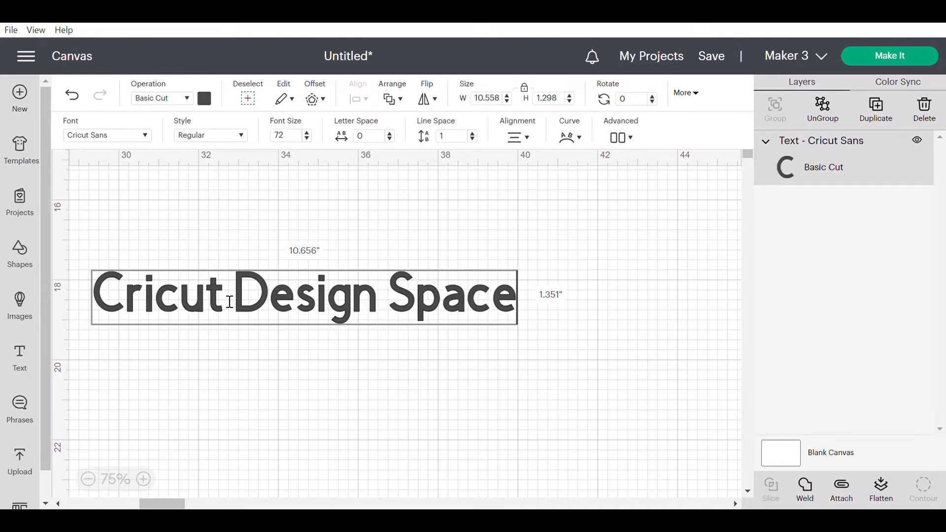
pyautogui.click(543, 261)
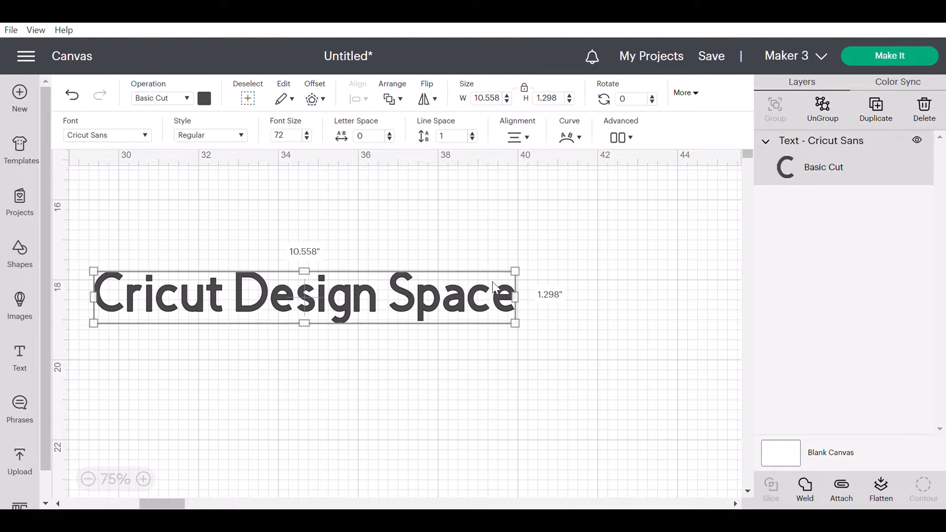
# - Make the text box taller so the words wrap onto two lines, and stretch the text with unlocked proportions to about 5.1" by 4.3"
pyautogui.moveTo(305, 272); pyautogui.dragTo(344, 241)
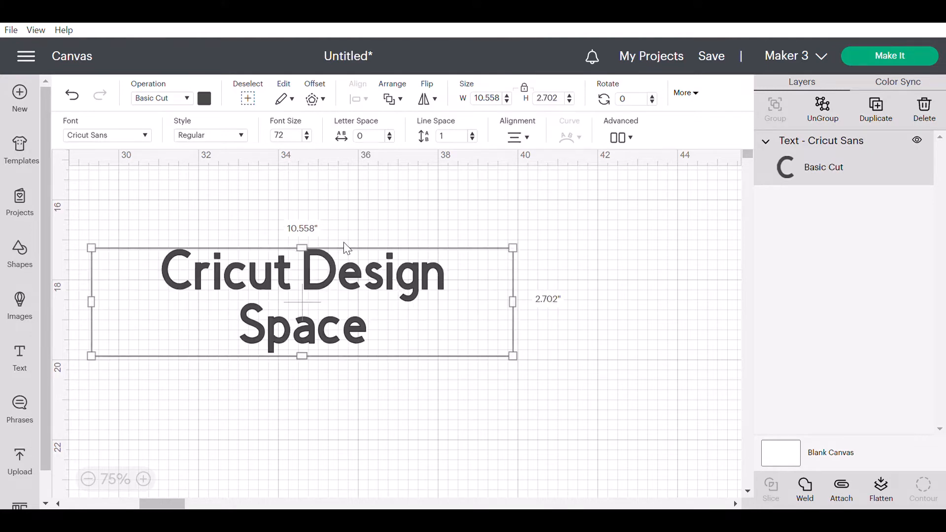
pyautogui.click(530, 92)
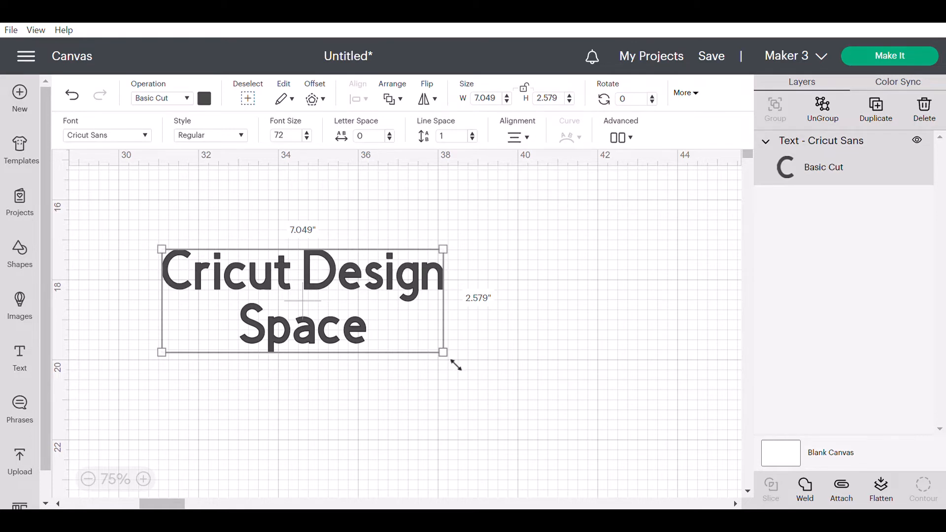
pyautogui.moveTo(456, 366); pyautogui.dragTo(378, 434)
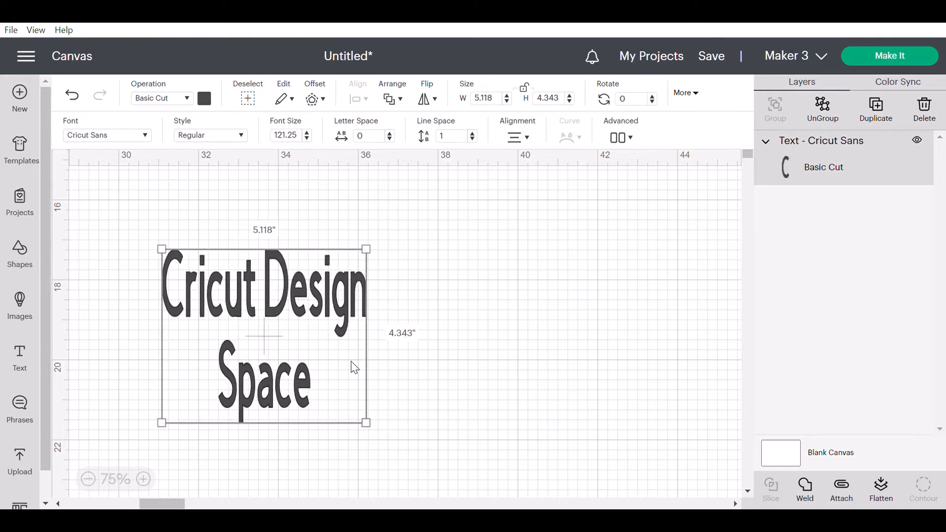
# - Increase the text's width to 7.2" with the proportions unlocked
pyautogui.click(506, 96)
pyautogui.click(506, 96)
pyautogui.click(506, 96)
pyautogui.click(506, 96)
pyautogui.click(507, 96)
pyautogui.click(507, 96)
pyautogui.click(507, 96)
pyautogui.click(507, 96)
pyautogui.click(507, 96)
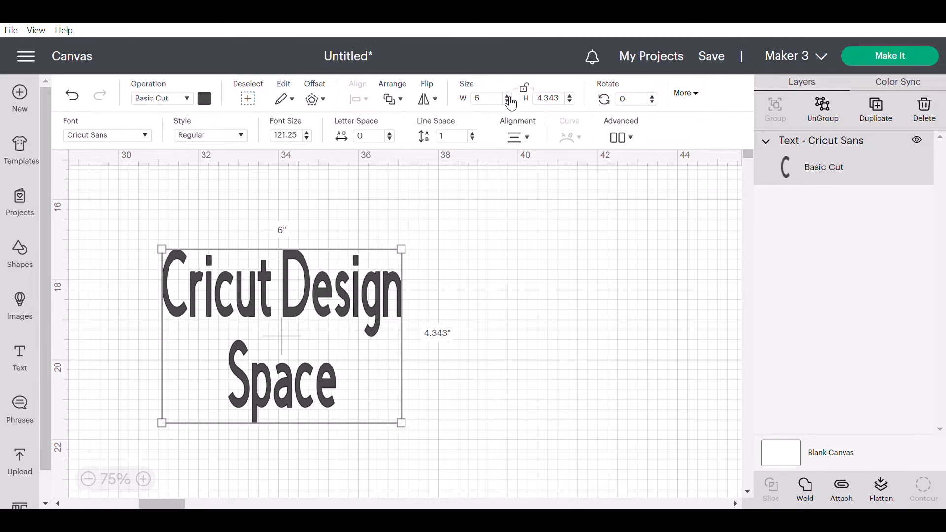
pyautogui.click(507, 96)
pyautogui.click(508, 96)
pyautogui.click(507, 96)
pyautogui.click(508, 96)
pyautogui.click(508, 97)
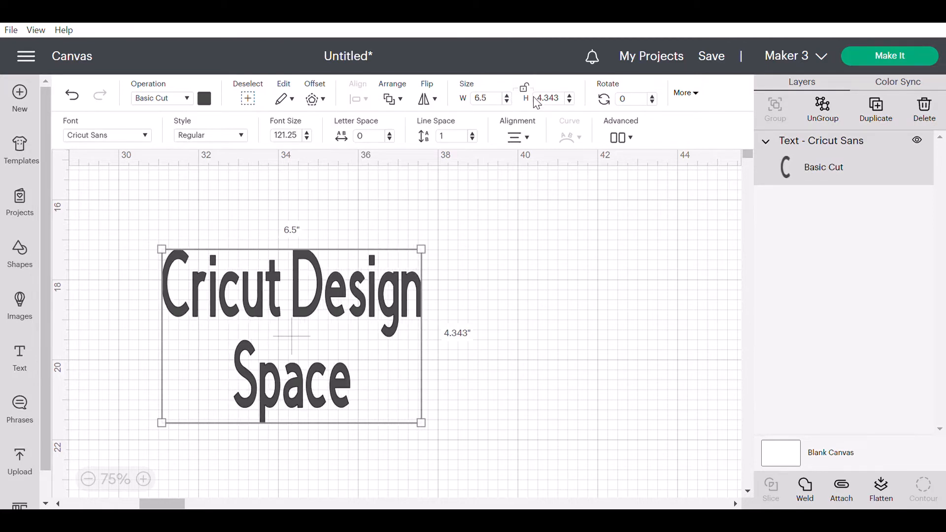
pyautogui.click(507, 96)
pyautogui.click(508, 96)
pyautogui.click(507, 96)
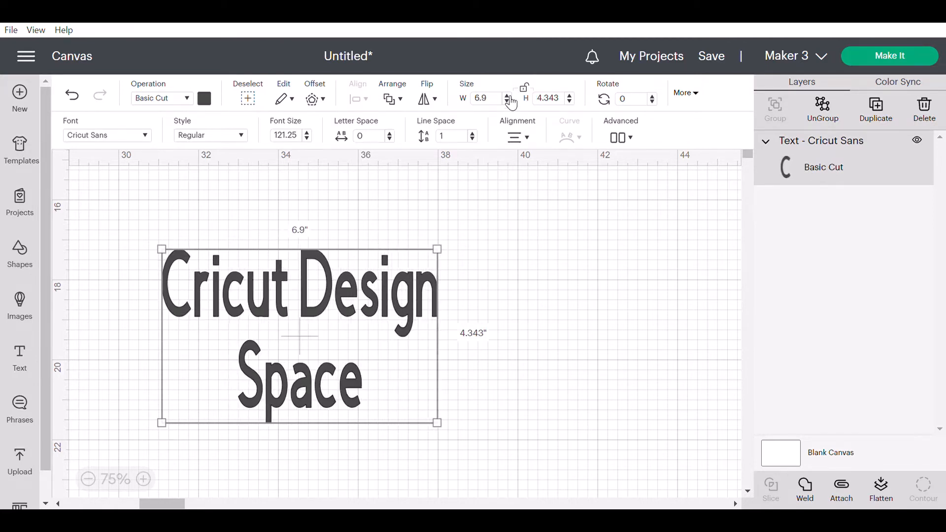
pyautogui.click(507, 96)
pyautogui.click(508, 96)
pyautogui.click(508, 96)
pyautogui.click(507, 96)
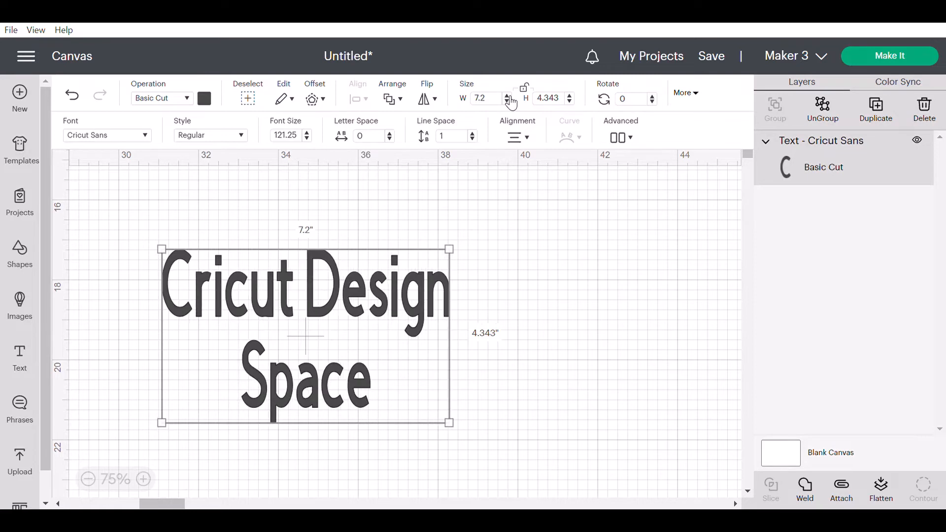
# - Raise the text's height to 4.9" and reduce it to 3.3", keeping the proportions unlocked
pyautogui.click(570, 96)
pyautogui.click(570, 97)
pyautogui.click(570, 96)
pyautogui.click(569, 96)
pyautogui.click(570, 96)
pyautogui.click(571, 96)
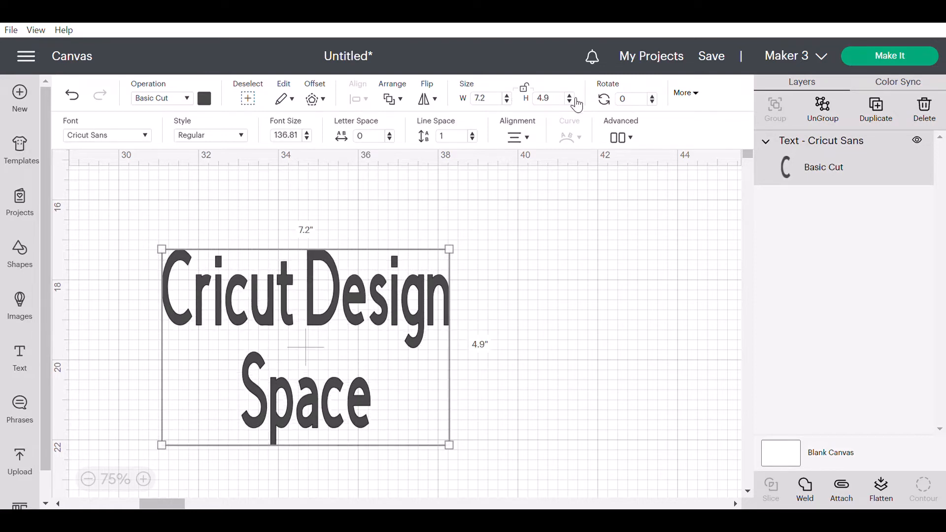
pyautogui.click(570, 101)
pyautogui.click(571, 101)
pyautogui.click(570, 101)
pyautogui.click(570, 101)
pyautogui.click(574, 103)
pyautogui.click(574, 102)
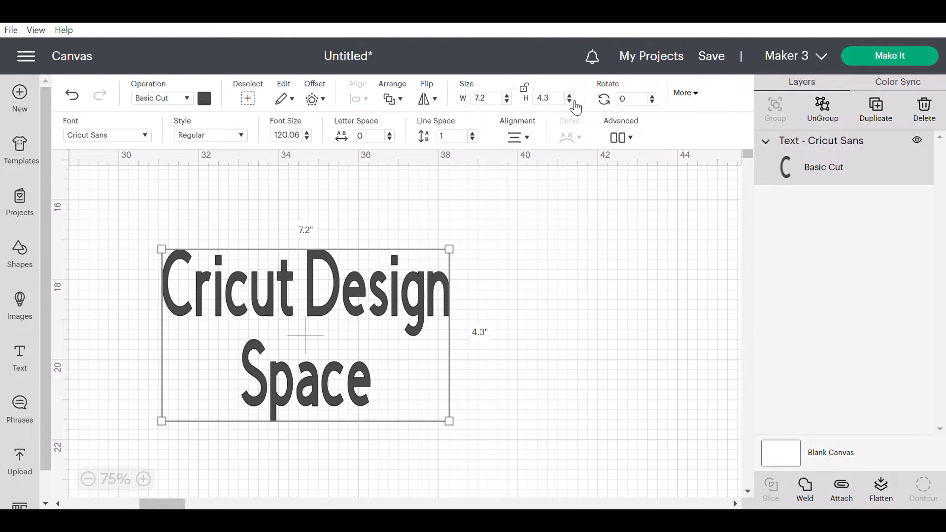
pyautogui.click(574, 102)
pyautogui.click(575, 103)
pyautogui.click(574, 102)
pyautogui.click(574, 102)
pyautogui.click(574, 103)
pyautogui.click(574, 102)
pyautogui.click(574, 102)
pyautogui.click(574, 103)
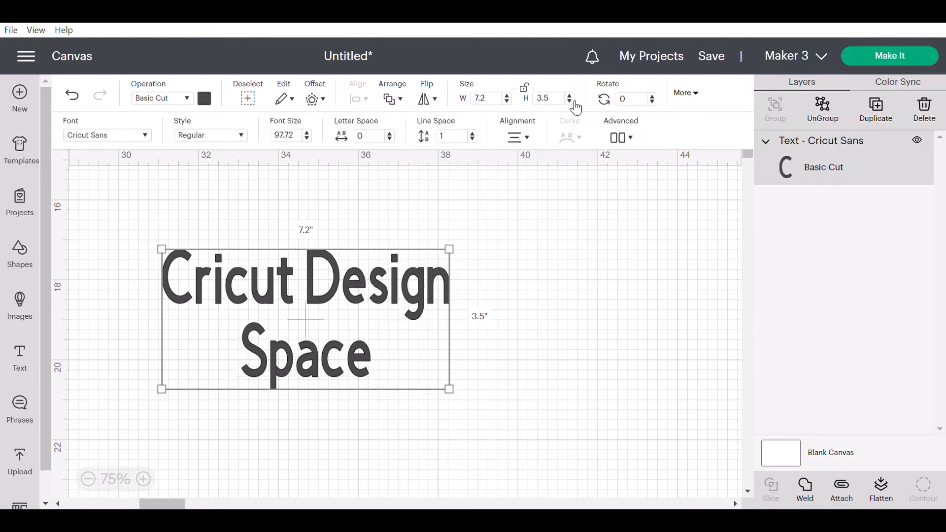
pyautogui.click(575, 102)
pyautogui.click(574, 102)
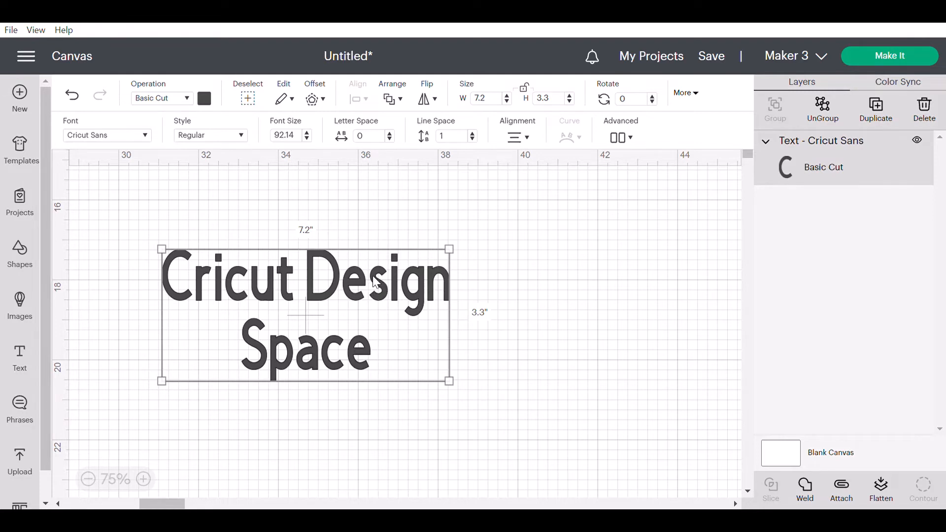
# - Lock the proportions again, narrow the text box to about 6.5" wide, and widen it to about 12.8"
pyautogui.click(525, 90)
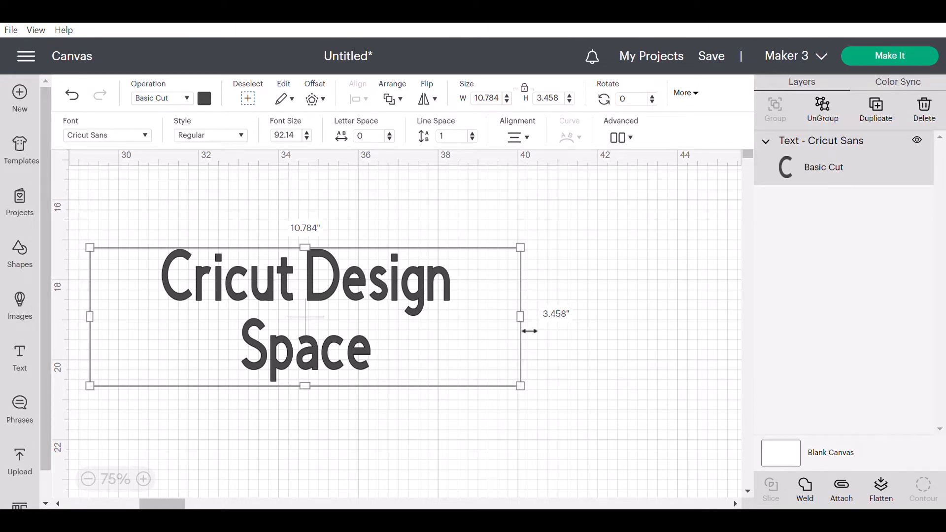
pyautogui.moveTo(529, 331); pyautogui.dragTo(354, 304)
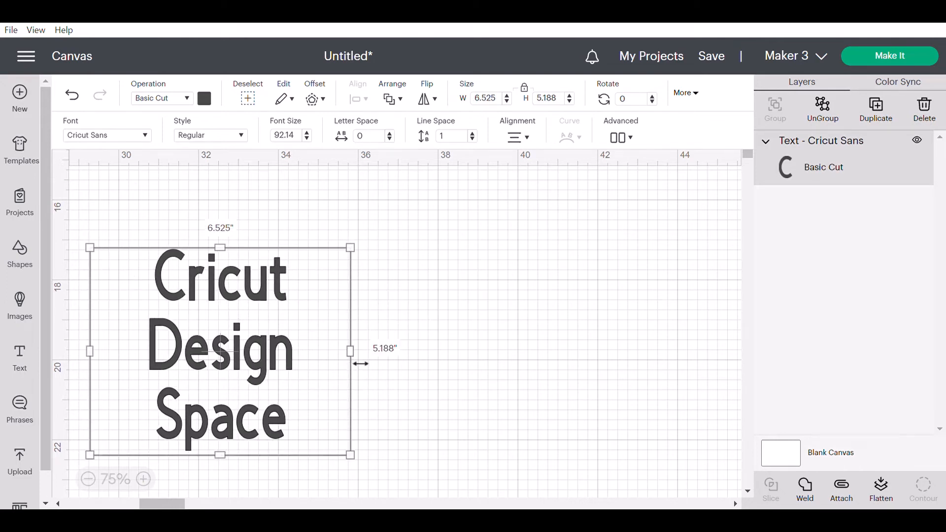
pyautogui.moveTo(361, 363); pyautogui.dragTo(601, 338)
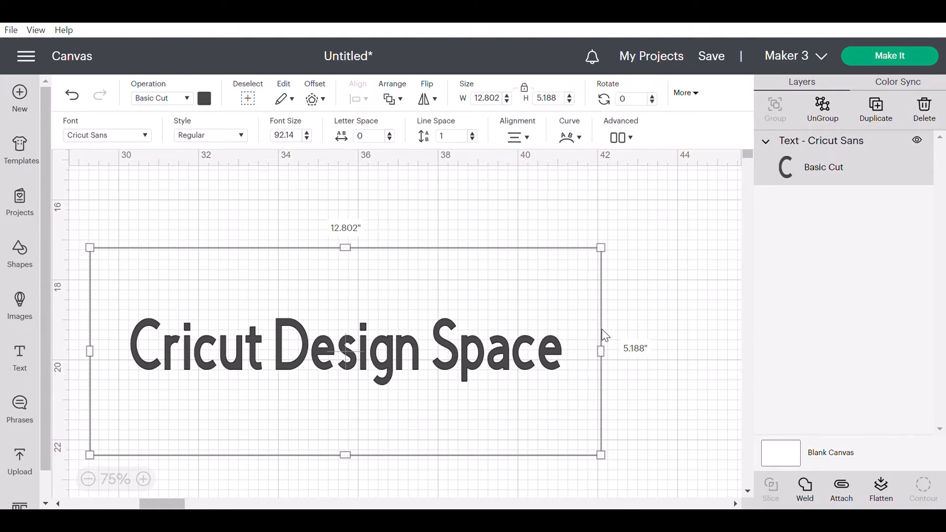
# - Try the Top and Center vertical alignments on the text, and finish with it aligned to Bottom
pyautogui.click(529, 141)
pyautogui.click(561, 226)
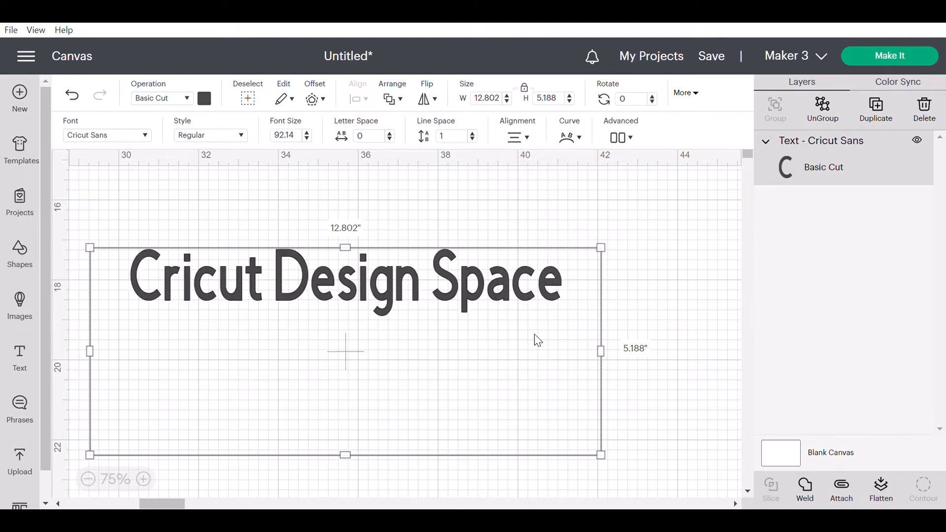
pyautogui.click(527, 140)
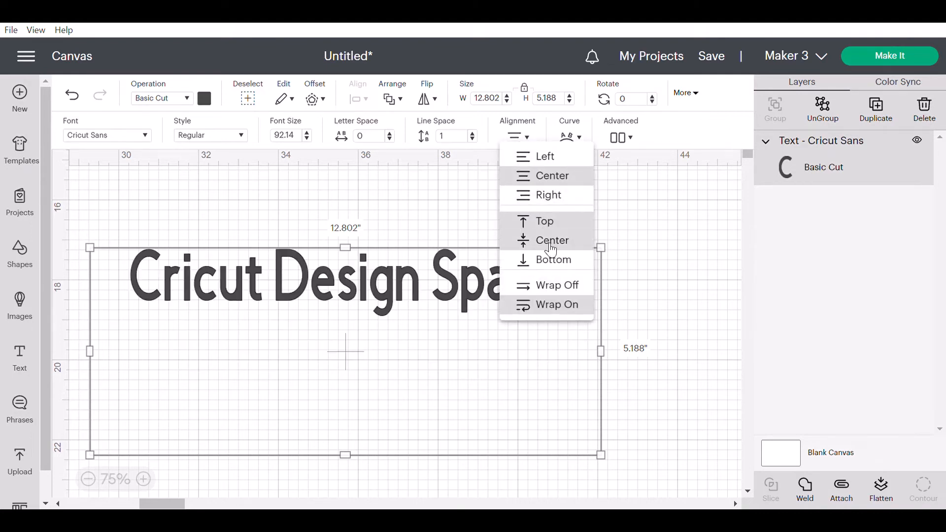
pyautogui.click(545, 242)
pyautogui.click(526, 139)
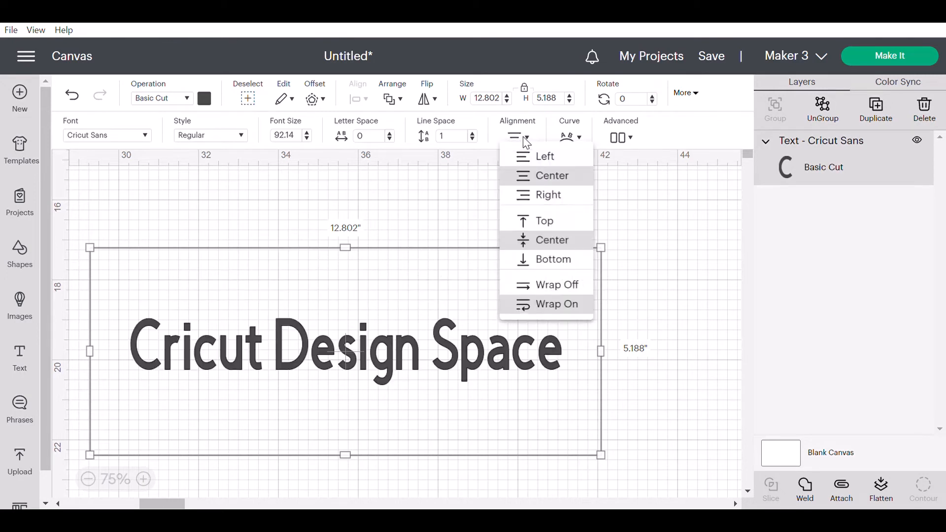
pyautogui.click(547, 260)
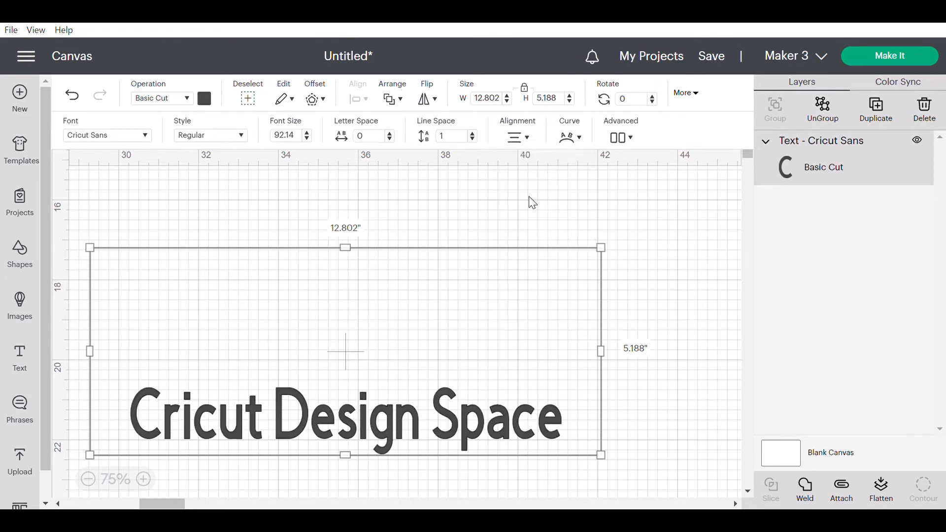
# - Try the Right and Left horizontal alignments on the text, and return it to Center
pyautogui.click(528, 140)
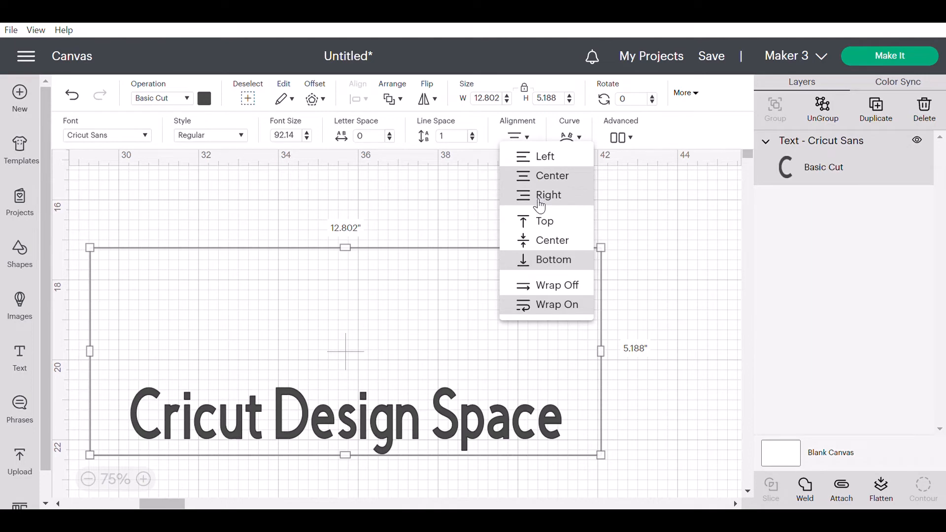
pyautogui.click(541, 197)
pyautogui.click(522, 147)
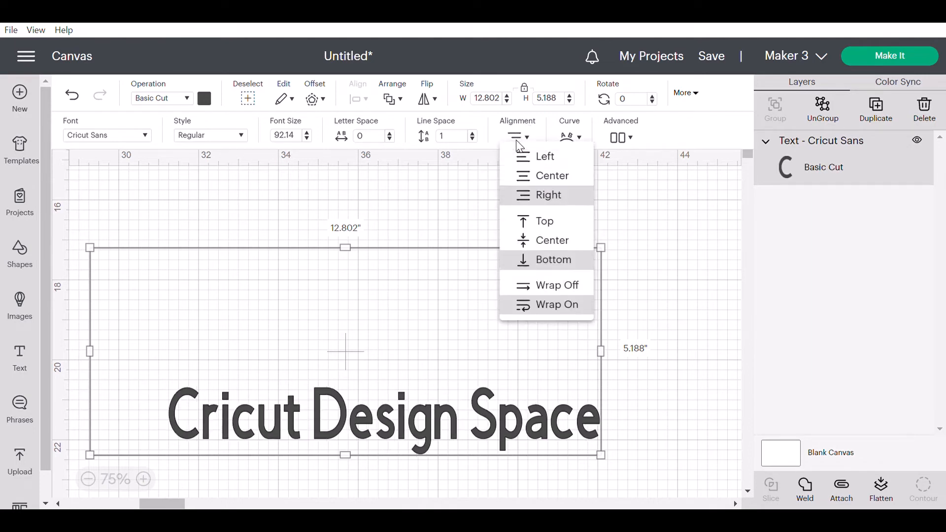
pyautogui.click(523, 156)
pyautogui.click(537, 147)
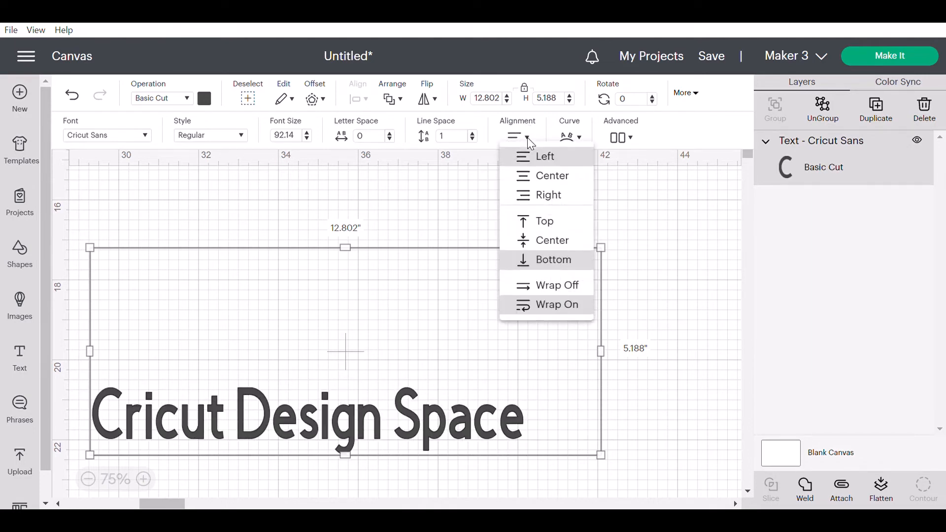
pyautogui.click(534, 177)
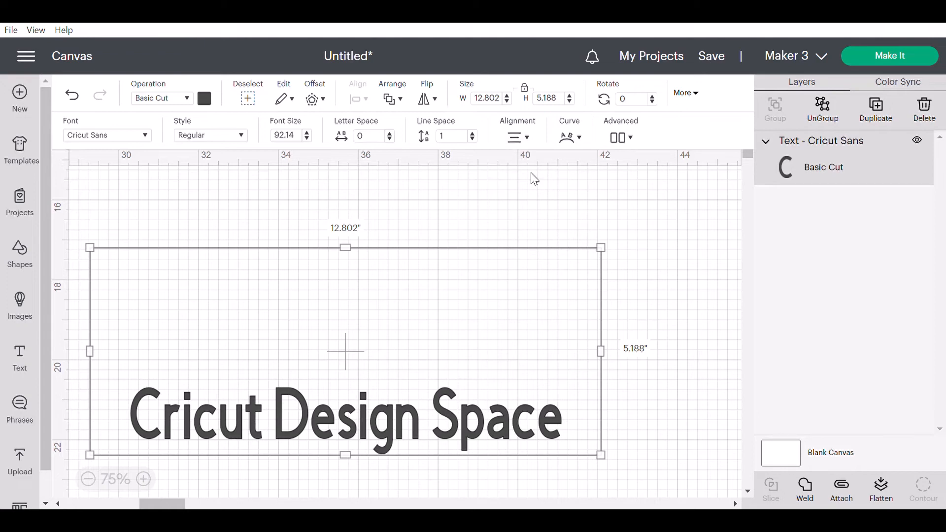
# - Curve the text into an upward arch with a diameter of about 27.3, and reselect the text
pyautogui.click(581, 141)
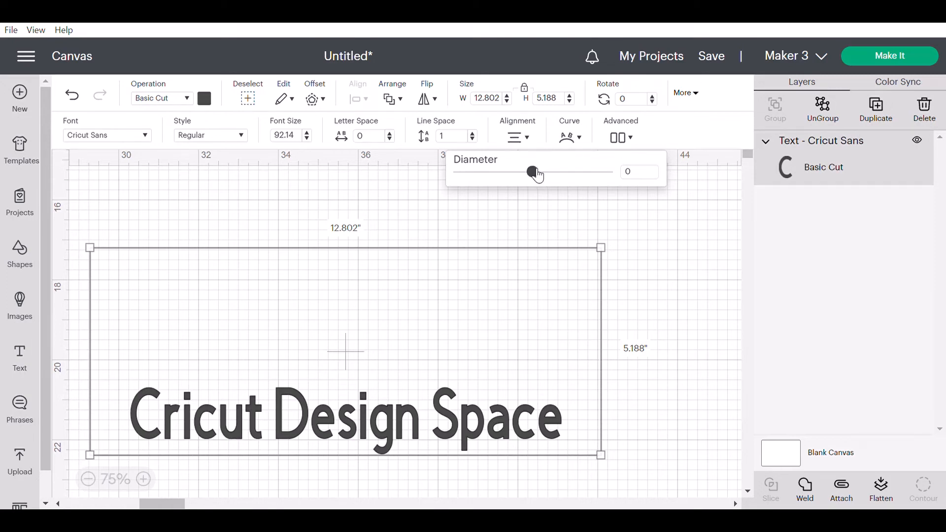
pyautogui.moveTo(536, 176); pyautogui.dragTo(567, 188)
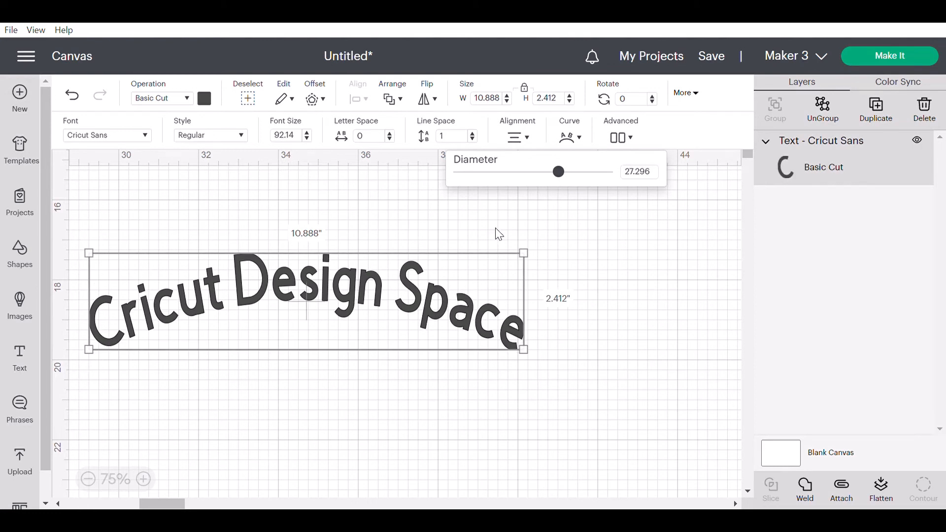
pyautogui.click(617, 231)
pyautogui.click(318, 262)
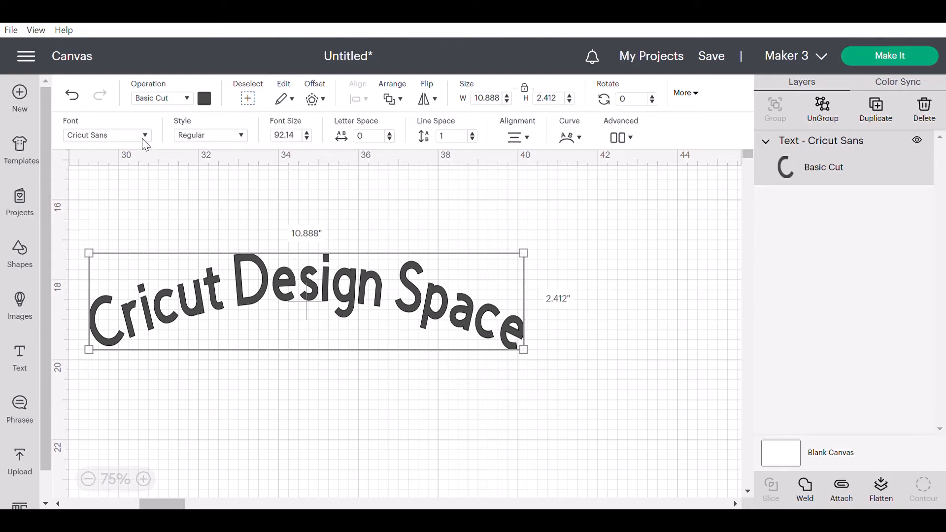
# - Change the curved text's font to Cute Butterfly and bring the whole enlarged design into view
pyautogui.click(192, 416)
pyautogui.click(202, 301)
pyautogui.click(148, 139)
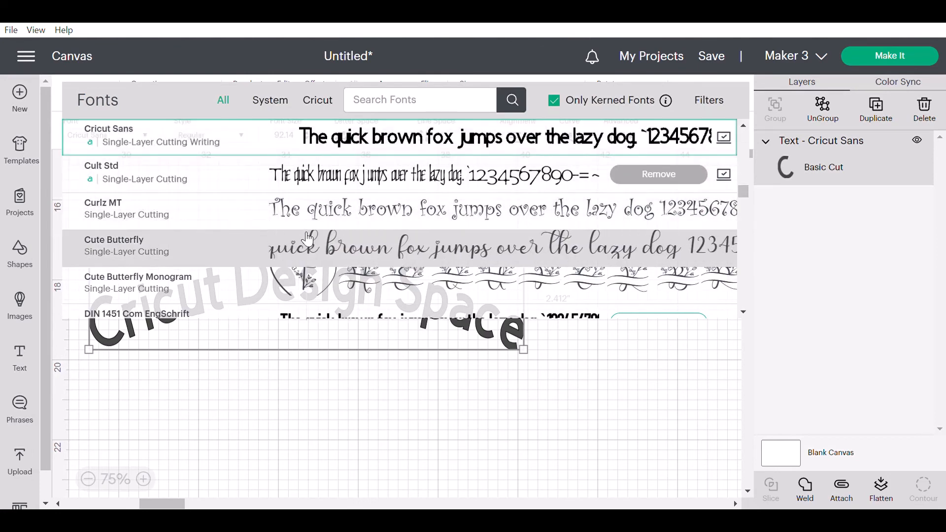
pyautogui.click(319, 245)
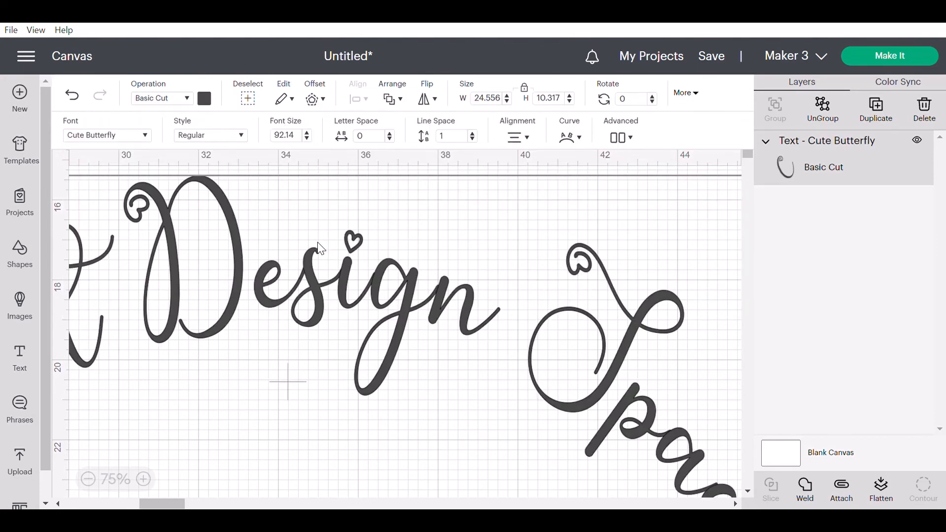
pyautogui.click(88, 480)
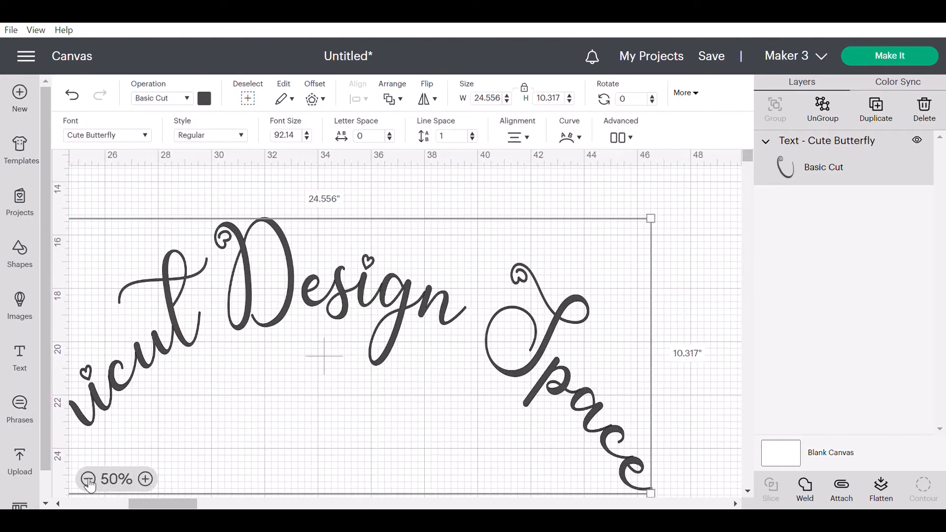
pyautogui.click(89, 480)
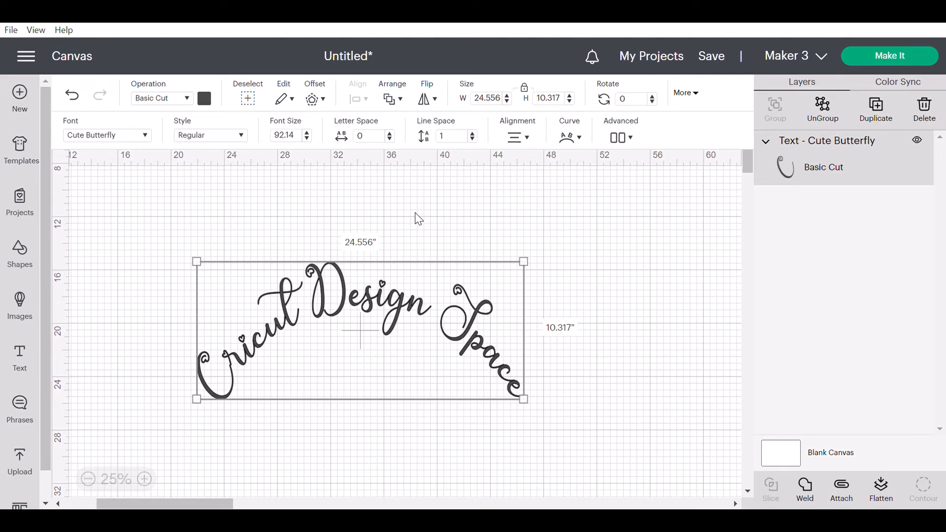
# - Enlarge the curved text to about 30.9 by 13 inches and ungroup it into separate letters
pyautogui.moveTo(206, 407); pyautogui.dragTo(152, 445)
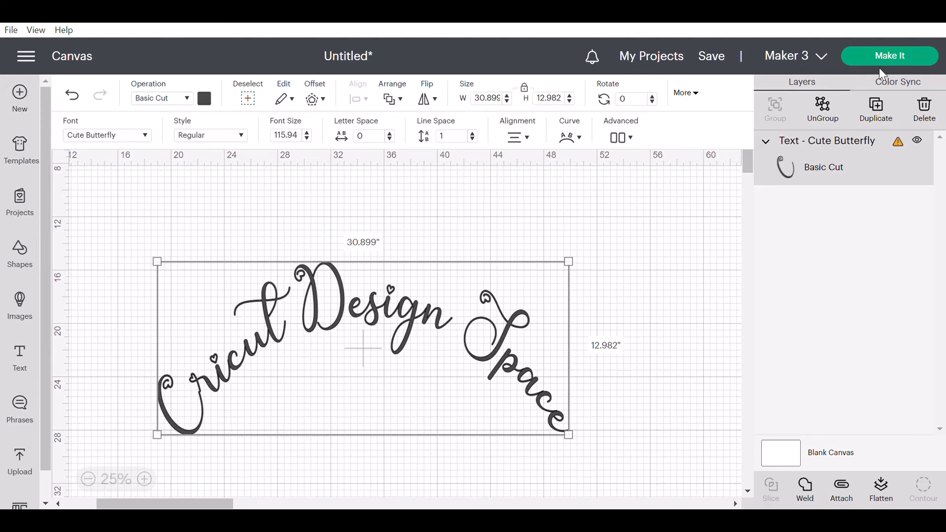
pyautogui.click(831, 115)
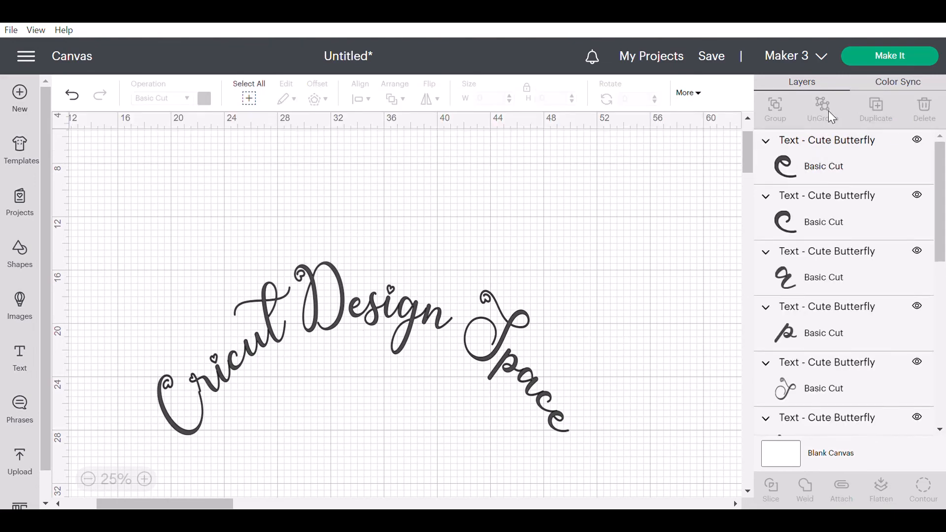
# - Nudge the initial letter C of "Cricut" slightly up toward the r, to about x 19.1, y 23.5, and deselect it
pyautogui.click(191, 439)
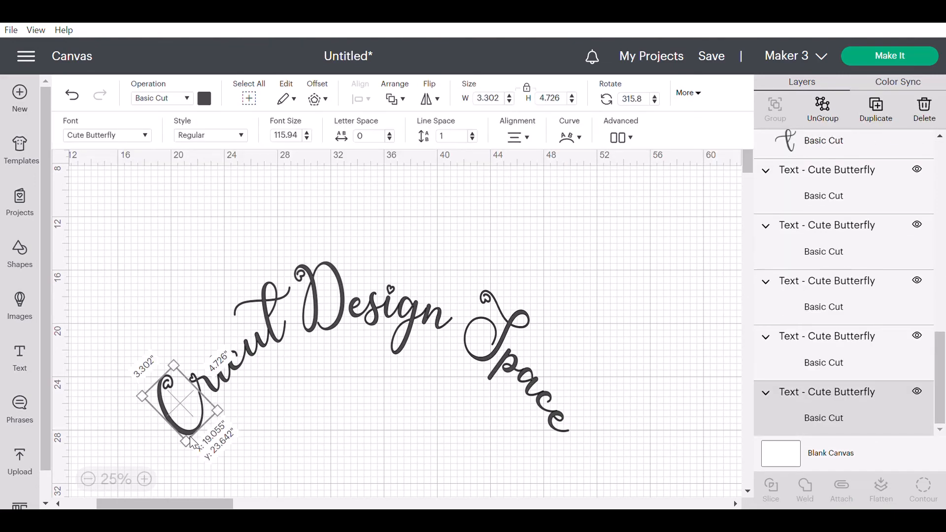
pyautogui.moveTo(193, 442); pyautogui.dragTo(195, 431)
pyautogui.click(294, 414)
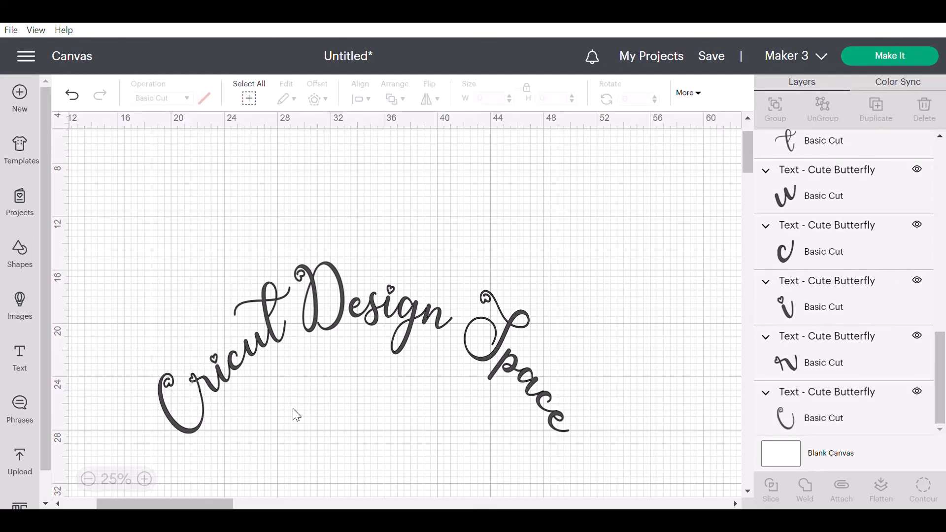
pyautogui.click(198, 435)
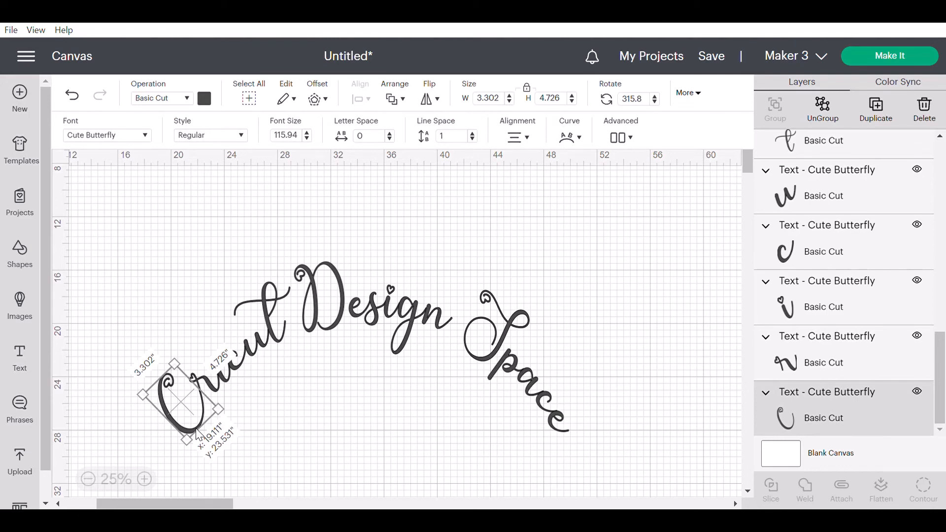
pyautogui.moveTo(196, 428); pyautogui.dragTo(196, 428)
pyautogui.click(294, 410)
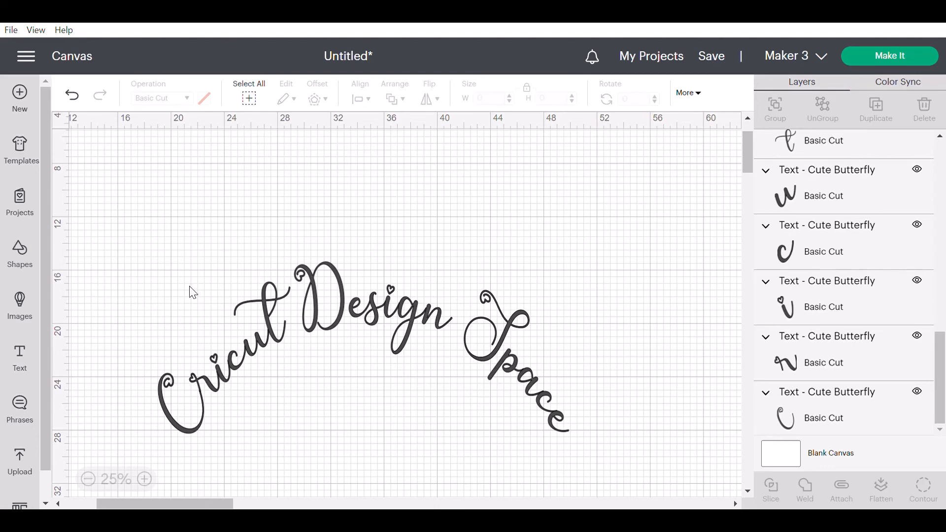
# - Group the letters from the C of "Cricut" through the p of "Space", and reselect the group
pyautogui.moveTo(182, 263); pyautogui.dragTo(506, 464)
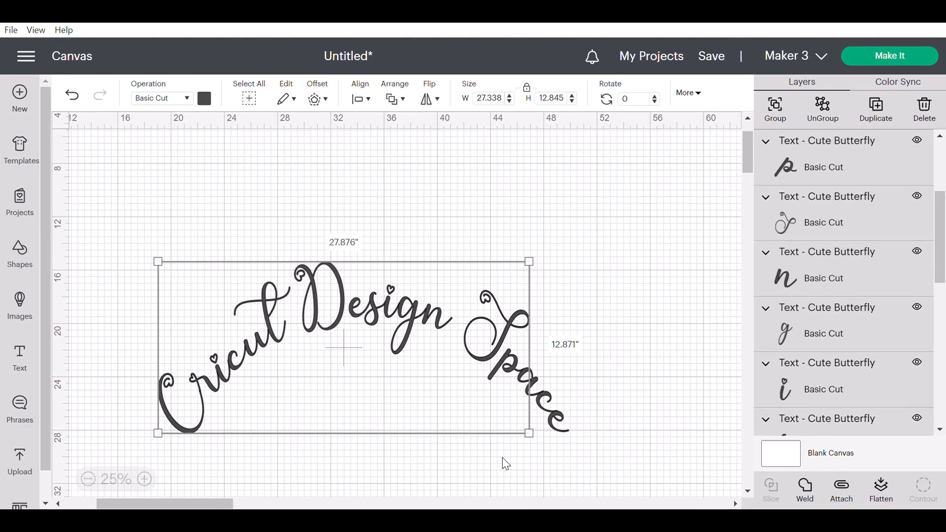
pyautogui.click(779, 107)
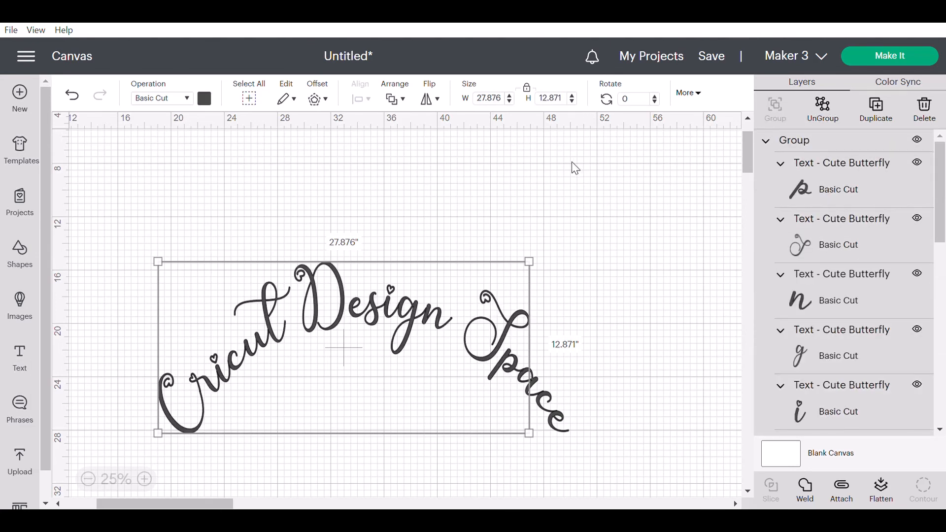
pyautogui.click(575, 168)
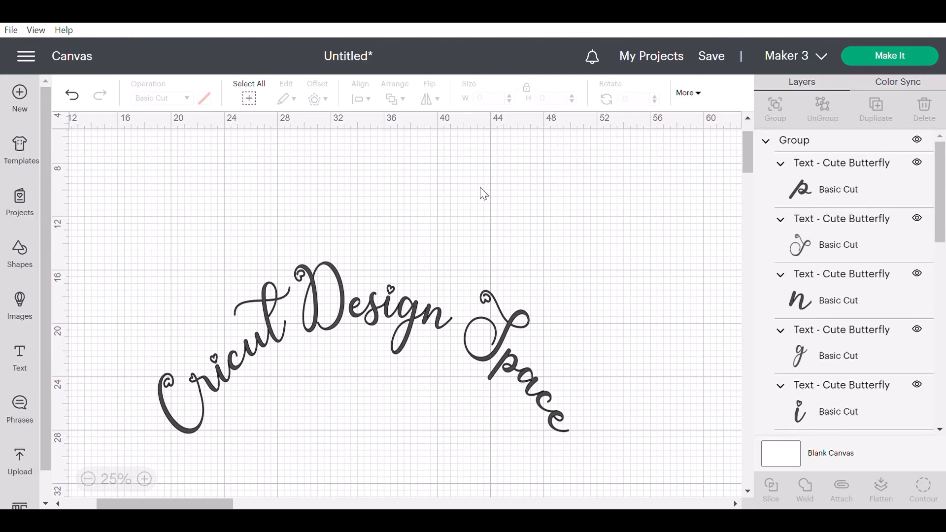
pyautogui.click(383, 308)
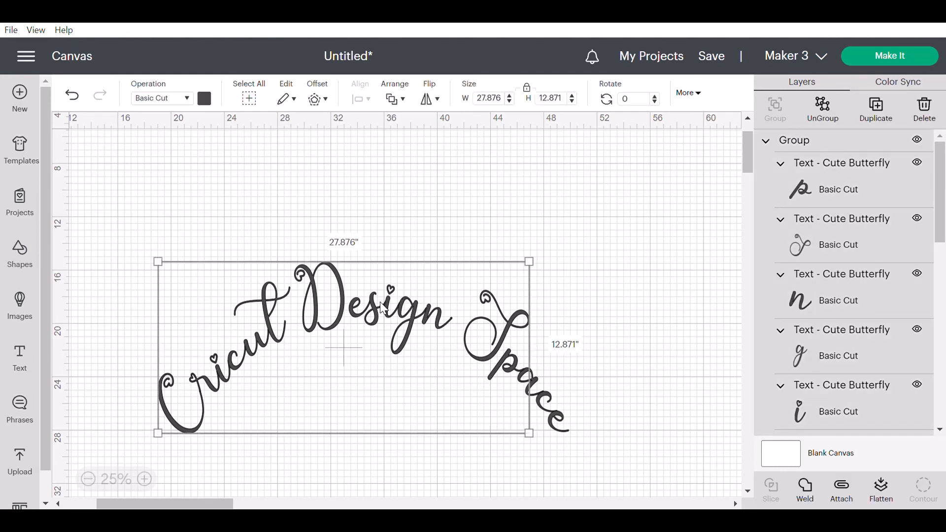